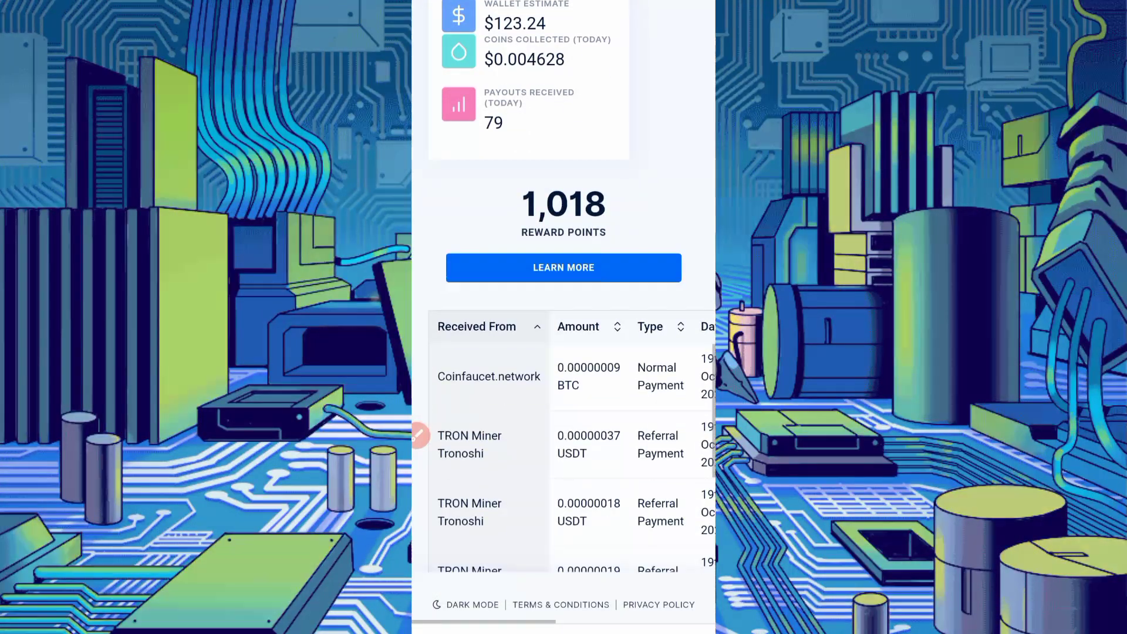
- Circle the Coinfaucet.network payment row on the FaucetPay dashboard
{"action": "left_click", "coordinate": [421, 434]}
{"action": "left_click_drag", "start_coordinate": [432, 351], "coordinate": [518, 406]}
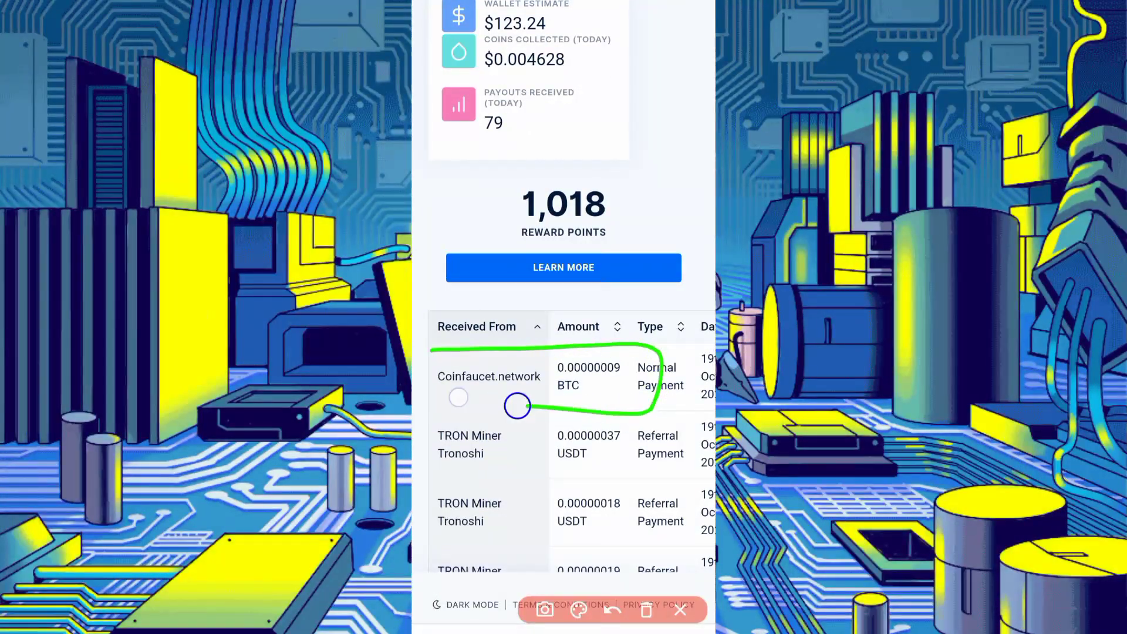
{"action": "left_click", "coordinate": [647, 610]}
{"action": "left_click", "coordinate": [680, 610]}
{"action": "scroll", "coordinate": [564, 441], "scroll_direction": "right", "scroll_amount": 3}
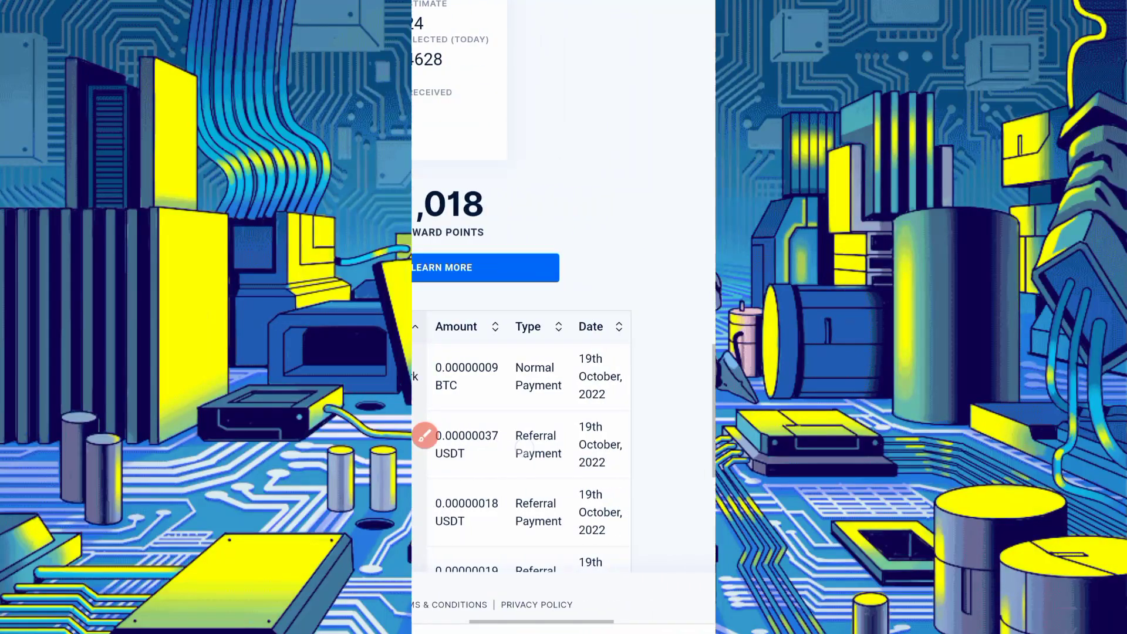
- Mark the first payment's date and tick the Coinfaucet.network Normal Payment
{"action": "left_click", "coordinate": [425, 435]}
{"action": "left_click_drag", "start_coordinate": [582, 353], "coordinate": [555, 401]}
{"action": "left_click", "coordinate": [646, 610]}
{"action": "left_click", "coordinate": [679, 610]}
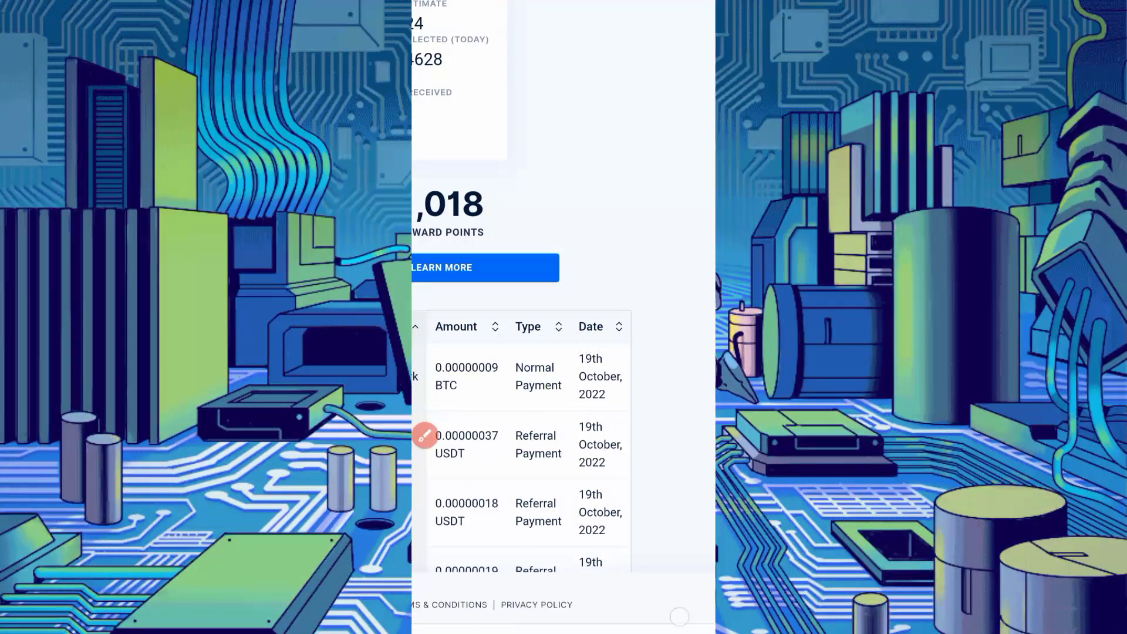
{"action": "scroll", "coordinate": [563, 352], "scroll_direction": "down", "scroll_amount": 3}
{"action": "left_click", "coordinate": [425, 436]}
{"action": "left_click_drag", "start_coordinate": [580, 405], "coordinate": [491, 300]}
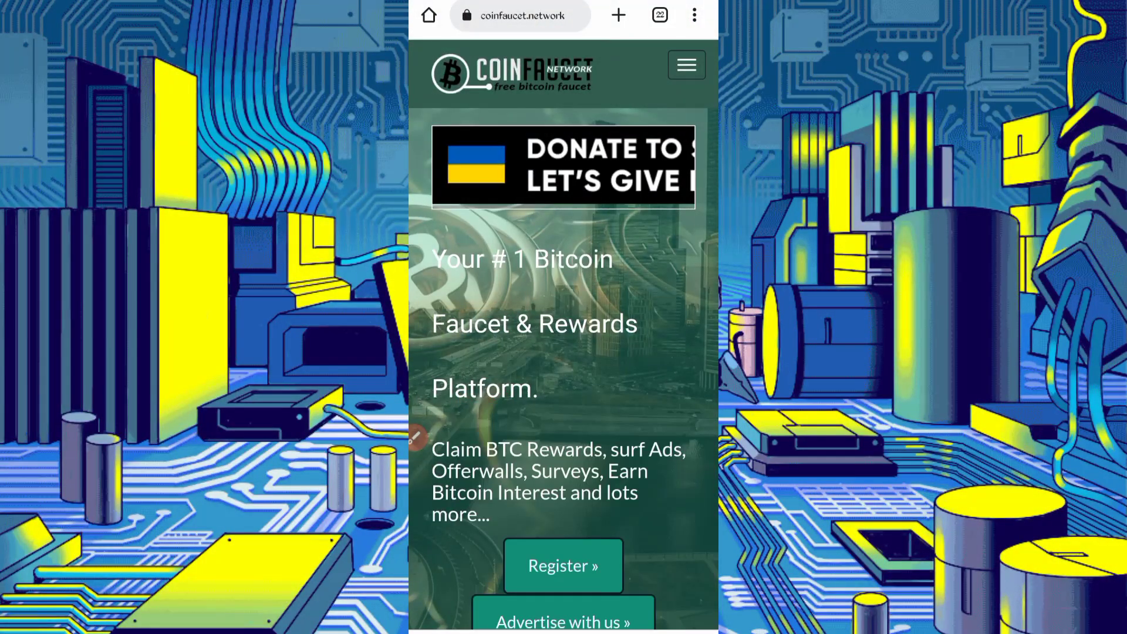
{"action": "scroll", "coordinate": [462, 417], "scroll_direction": "down", "scroll_amount": 3}
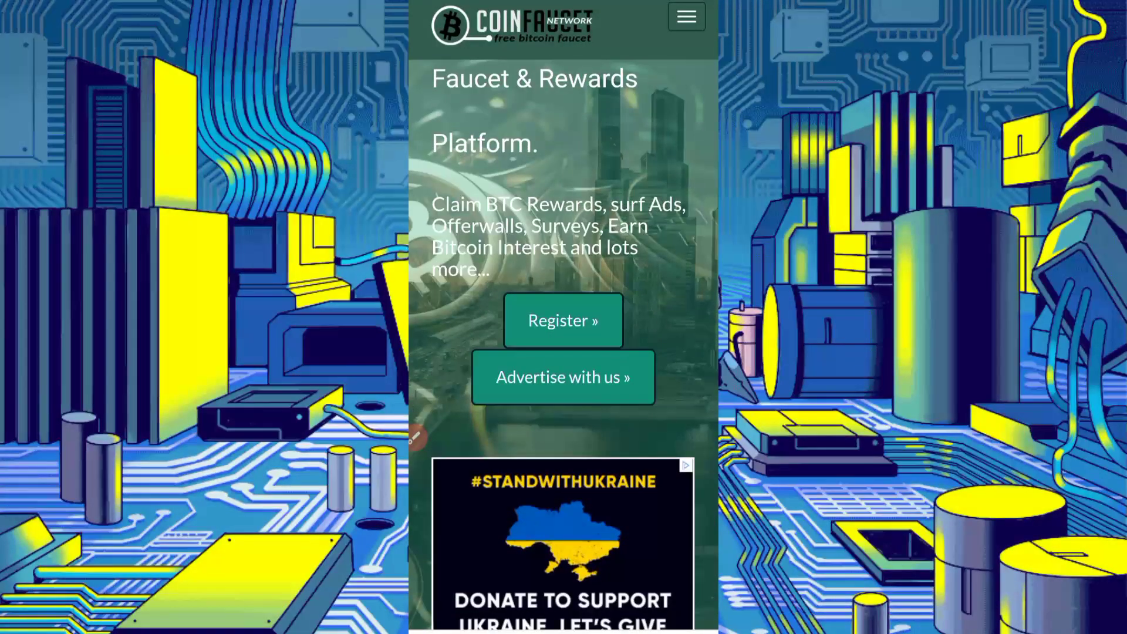
{"action": "left_click", "coordinate": [416, 434]}
{"action": "left_click_drag", "start_coordinate": [431, 184], "coordinate": [428, 267]}
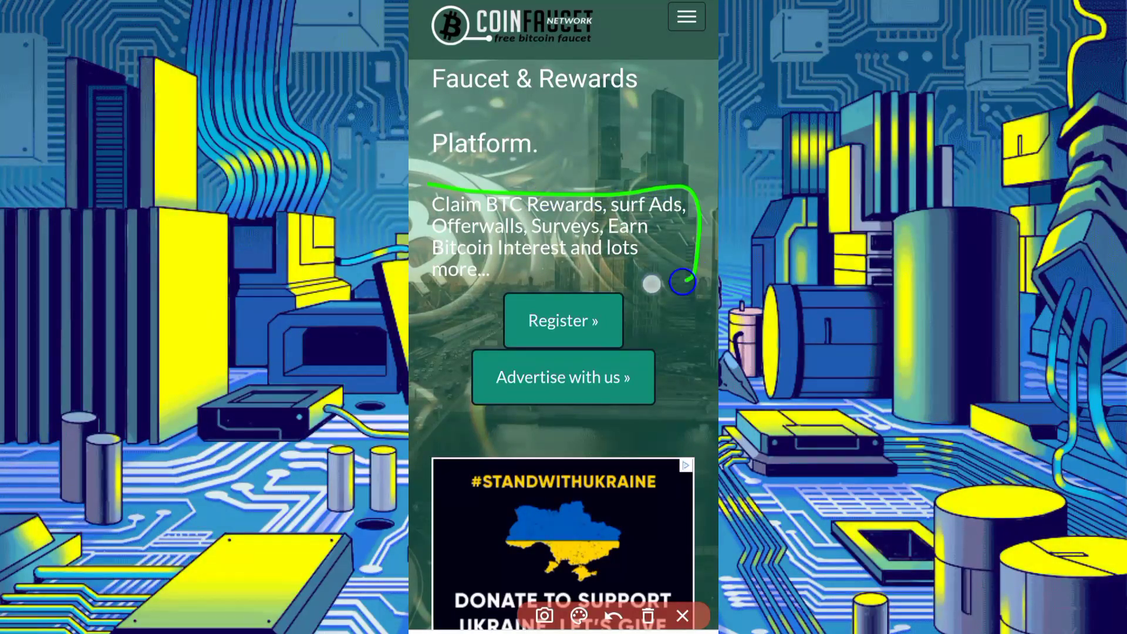
{"action": "left_click", "coordinate": [681, 616]}
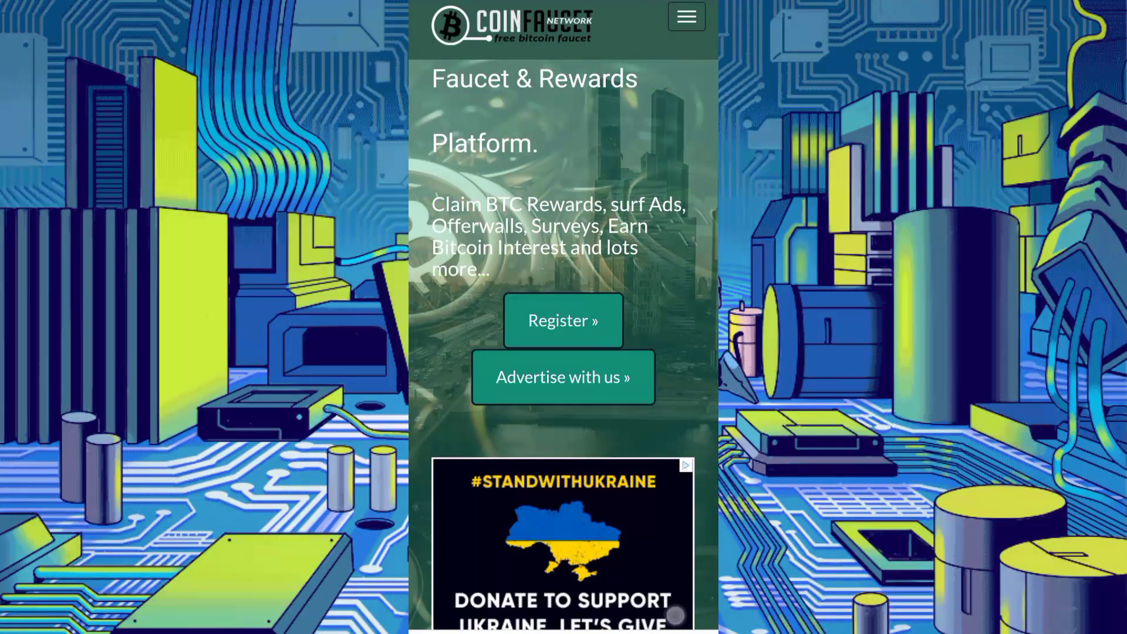
{"action": "scroll", "coordinate": [525, 485], "scroll_direction": "down", "scroll_amount": 3}
{"action": "scroll", "coordinate": [526, 485], "scroll_direction": "down", "scroll_amount": 2}
{"action": "scroll", "coordinate": [458, 292], "scroll_direction": "down", "scroll_amount": 2}
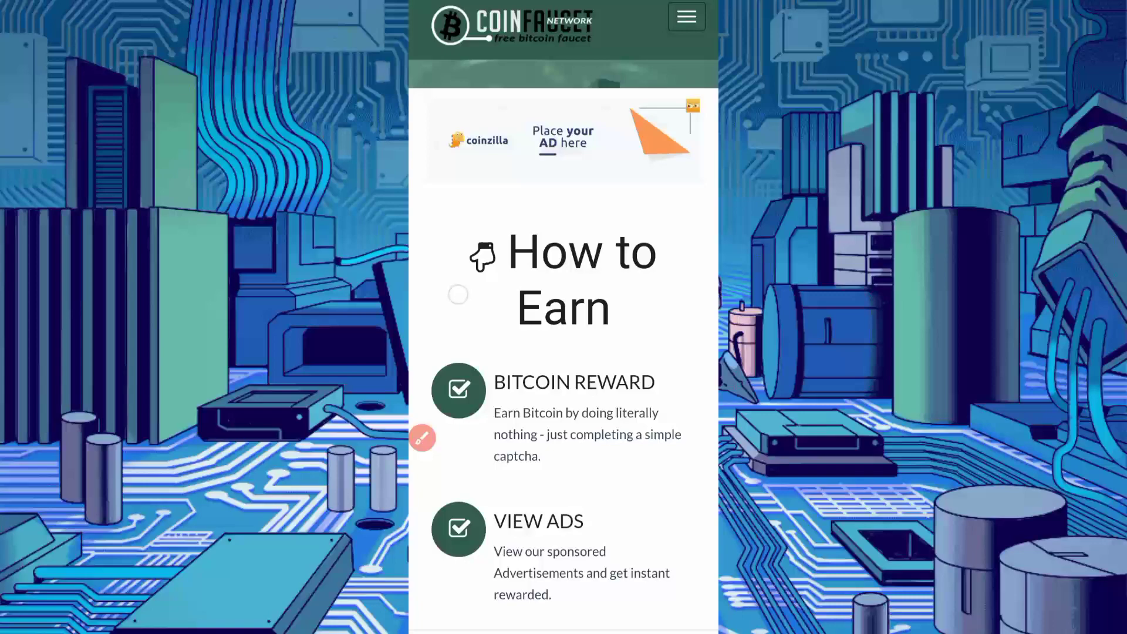
{"action": "scroll", "coordinate": [459, 292], "scroll_direction": "down", "scroll_amount": 1}
{"action": "scroll", "coordinate": [441, 223], "scroll_direction": "down", "scroll_amount": 3}
{"action": "scroll", "coordinate": [490, 365], "scroll_direction": "down", "scroll_amount": 4}
{"action": "scroll", "coordinate": [491, 360], "scroll_direction": "down", "scroll_amount": 4}
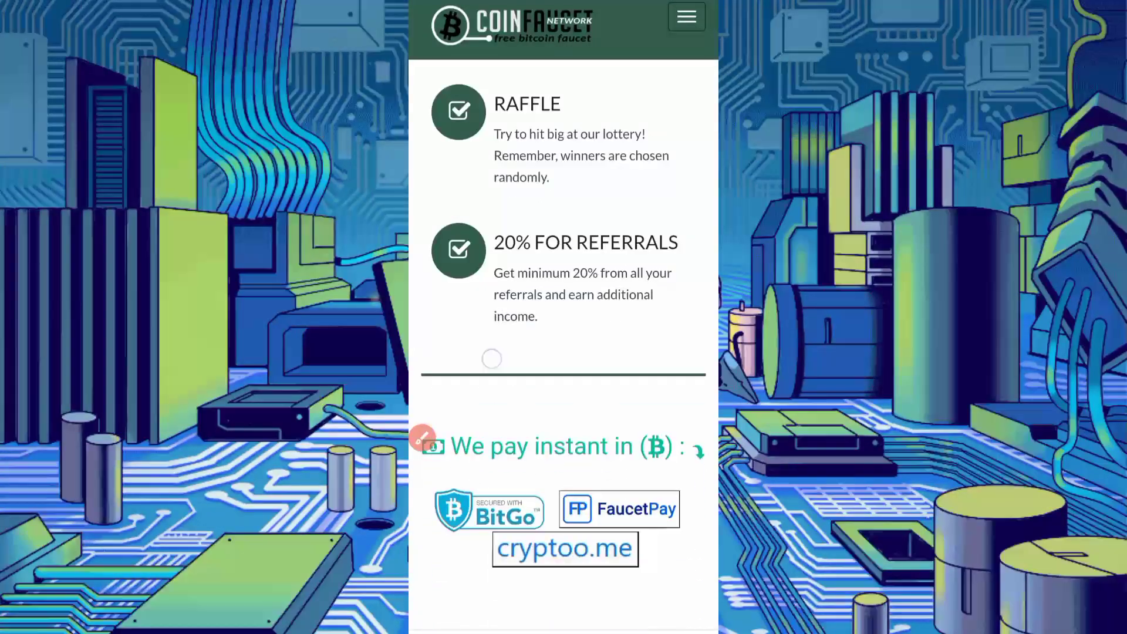
{"action": "scroll", "coordinate": [491, 360], "scroll_direction": "down", "scroll_amount": 2}
{"action": "scroll", "coordinate": [465, 341], "scroll_direction": "down", "scroll_amount": 2}
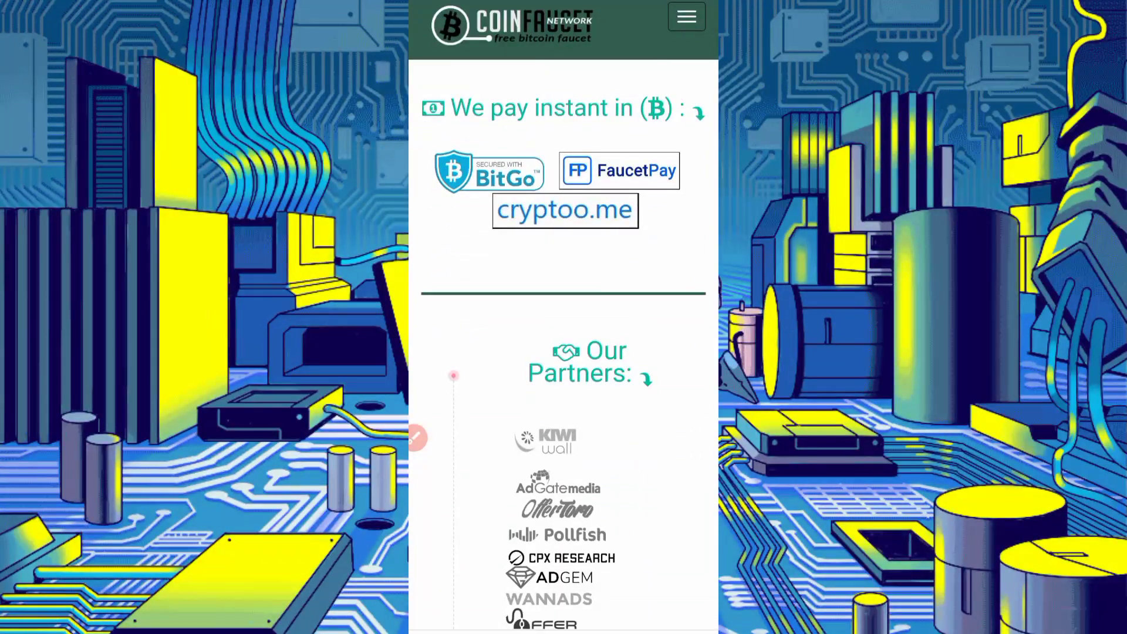
{"action": "left_click", "coordinate": [417, 437]}
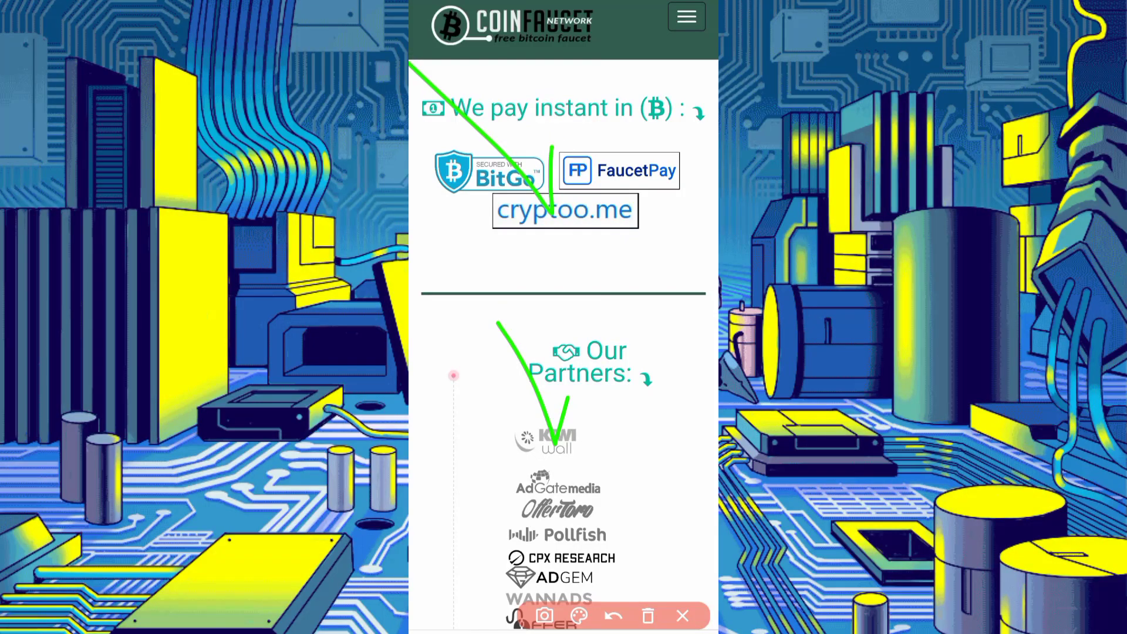
{"action": "left_click", "coordinate": [648, 616]}
{"action": "left_click", "coordinate": [683, 616]}
{"action": "scroll", "coordinate": [619, 563], "scroll_direction": "down", "scroll_amount": 5}
{"action": "scroll", "coordinate": [564, 353], "scroll_direction": "down", "scroll_amount": 3}
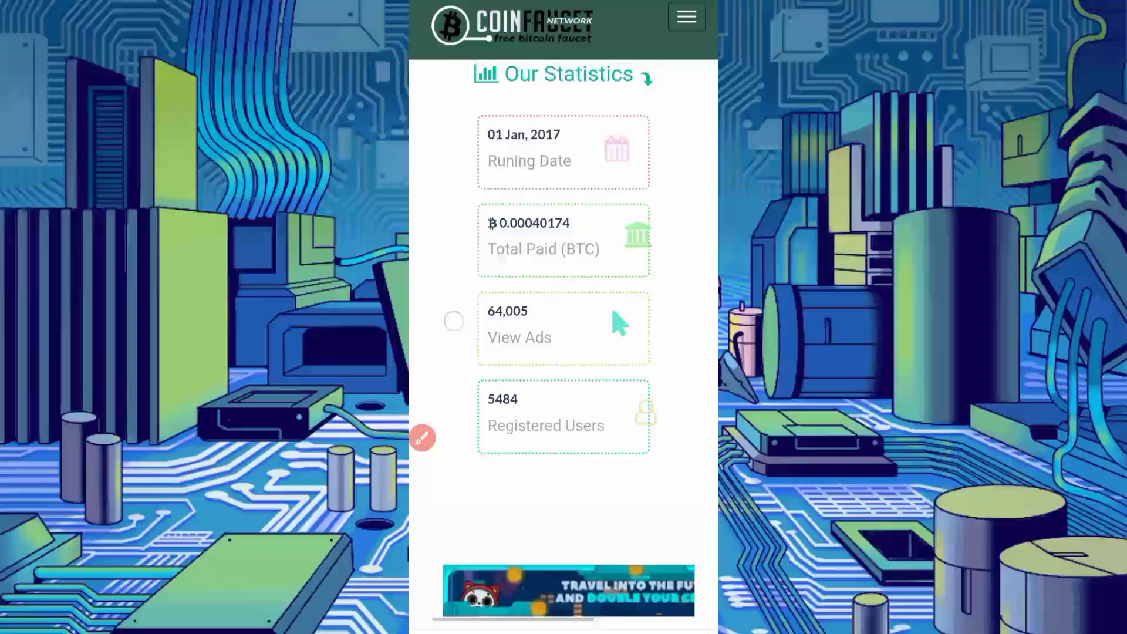
{"action": "scroll", "coordinate": [564, 353], "scroll_direction": "down", "scroll_amount": 2}
{"action": "scroll", "coordinate": [564, 353], "scroll_direction": "down", "scroll_amount": 5}
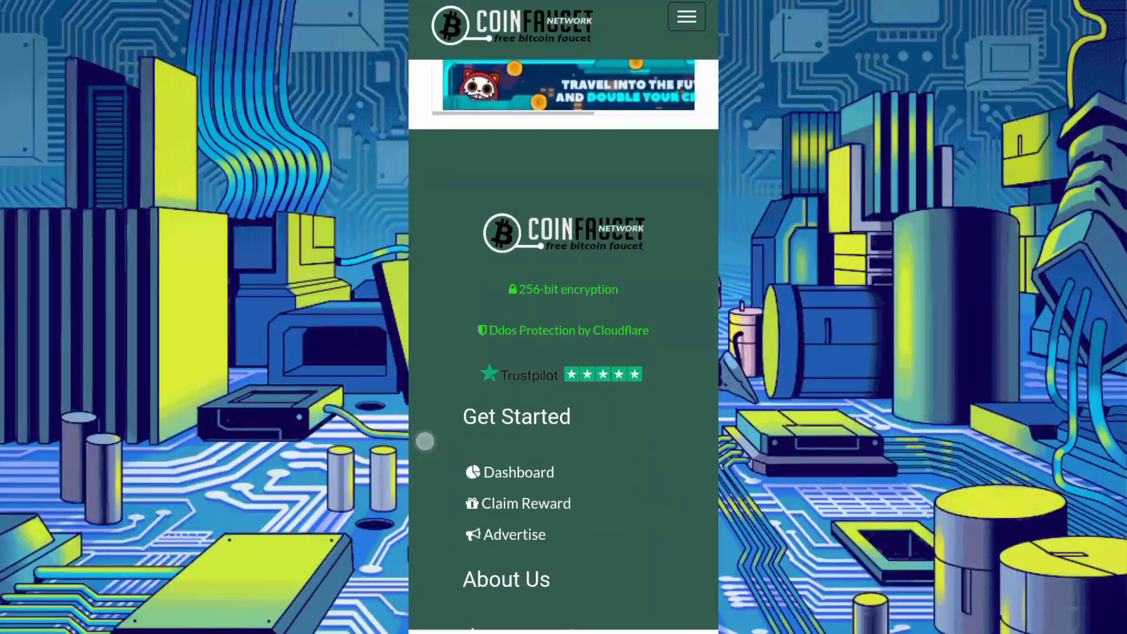
{"action": "left_click", "coordinate": [424, 440]}
{"action": "mouse_move", "coordinate": [535, 350]}
{"action": "left_mouse_down"}
{"action": "mouse_move", "coordinate": [629, 349]}
{"action": "mouse_move", "coordinate": [649, 399]}
{"action": "mouse_move", "coordinate": [539, 351]}
{"action": "left_mouse_up"}
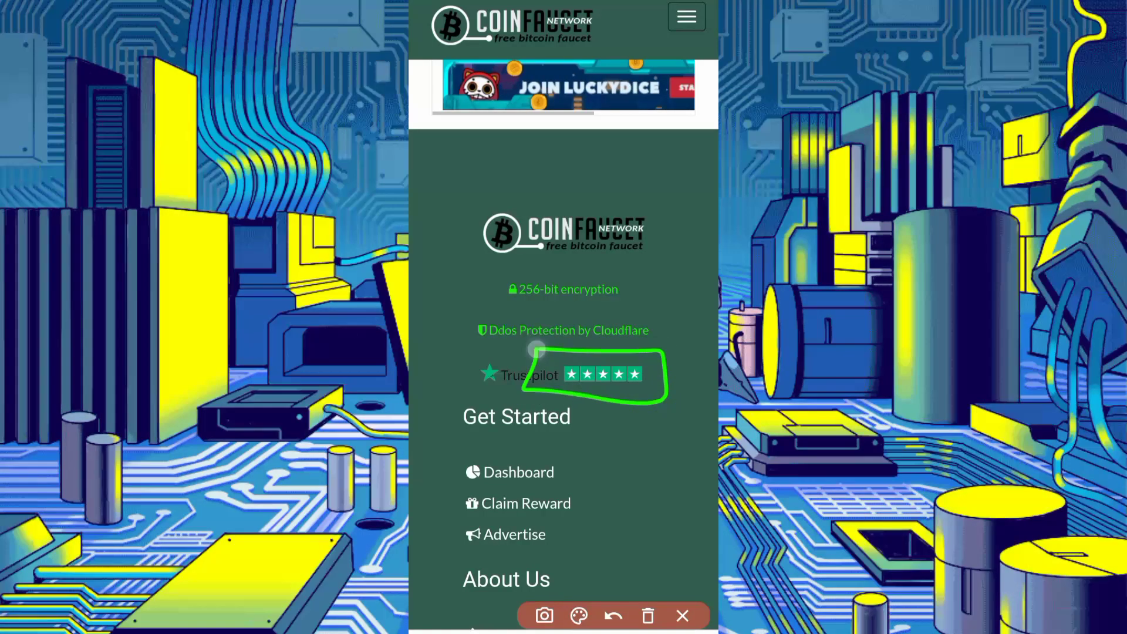
{"action": "left_click", "coordinate": [683, 616]}
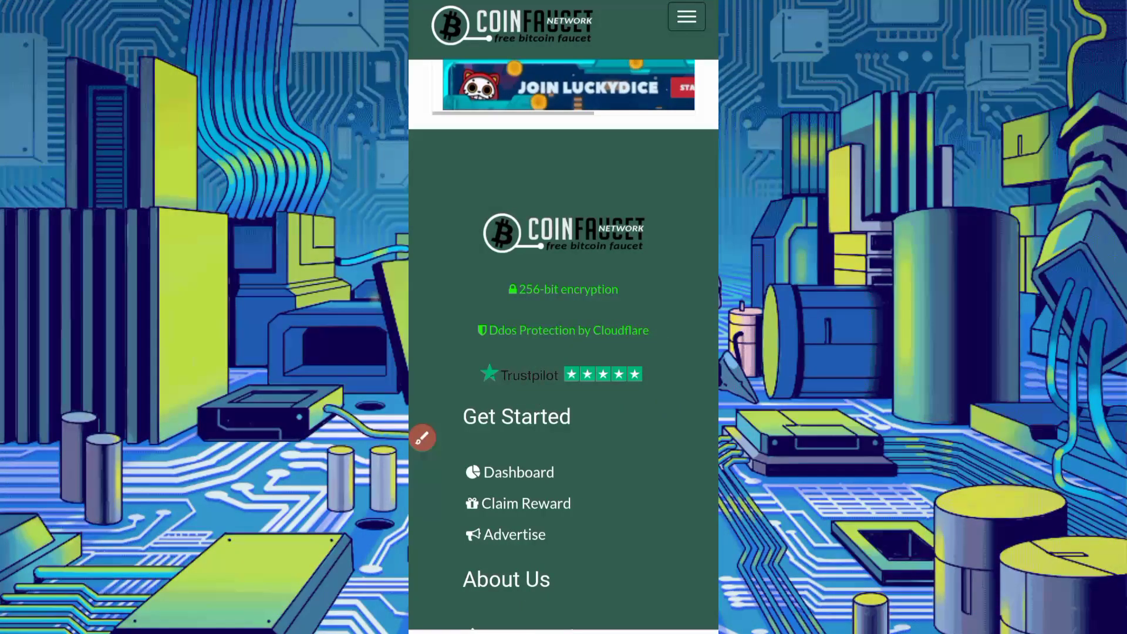
{"action": "scroll", "coordinate": [564, 352], "scroll_direction": "up", "scroll_amount": 5}
{"action": "scroll", "coordinate": [564, 352], "scroll_direction": "up", "scroll_amount": 5}
{"action": "scroll", "coordinate": [564, 352], "scroll_direction": "up", "scroll_amount": 3}
{"action": "scroll", "coordinate": [564, 352], "scroll_direction": "up", "scroll_amount": 3}
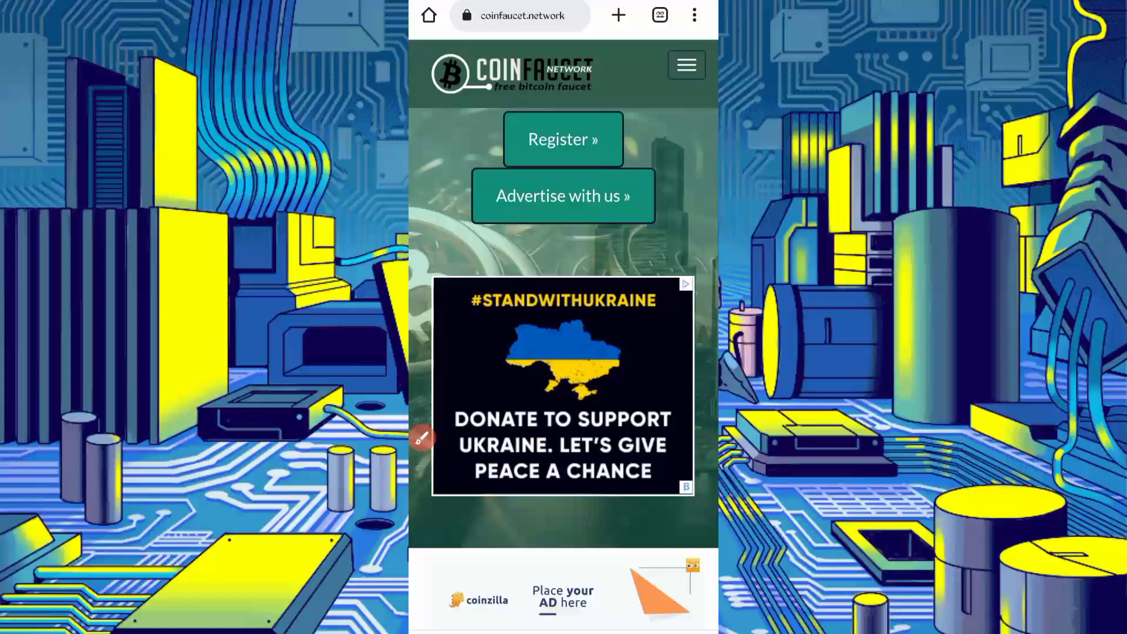
{"action": "scroll", "coordinate": [563, 353], "scroll_direction": "up", "scroll_amount": 2}
- Open the Coinfaucet.network registration form and dismiss the Ukraine donation ad
{"action": "left_click", "coordinate": [558, 315]}
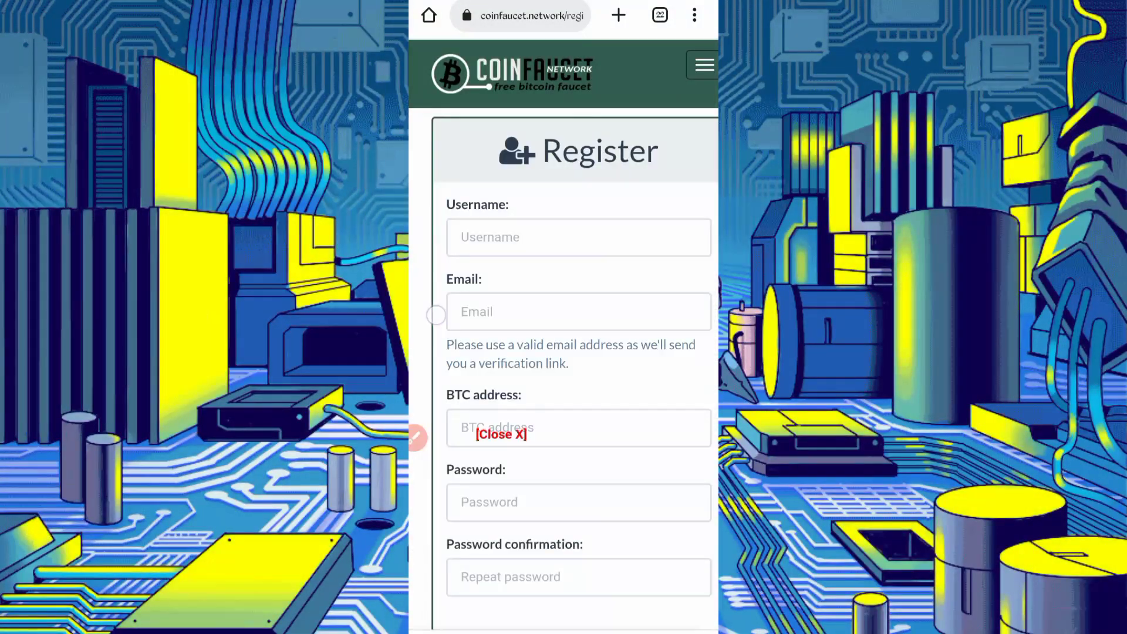
{"action": "scroll", "coordinate": [564, 353], "scroll_direction": "down", "scroll_amount": 2}
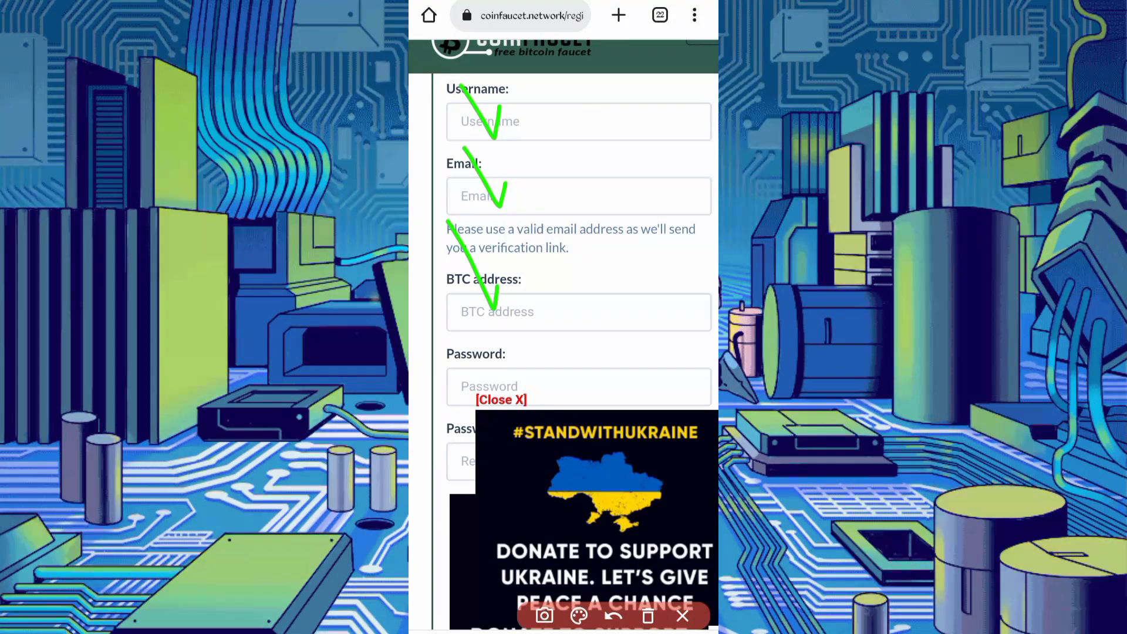
{"action": "left_click", "coordinate": [648, 616]}
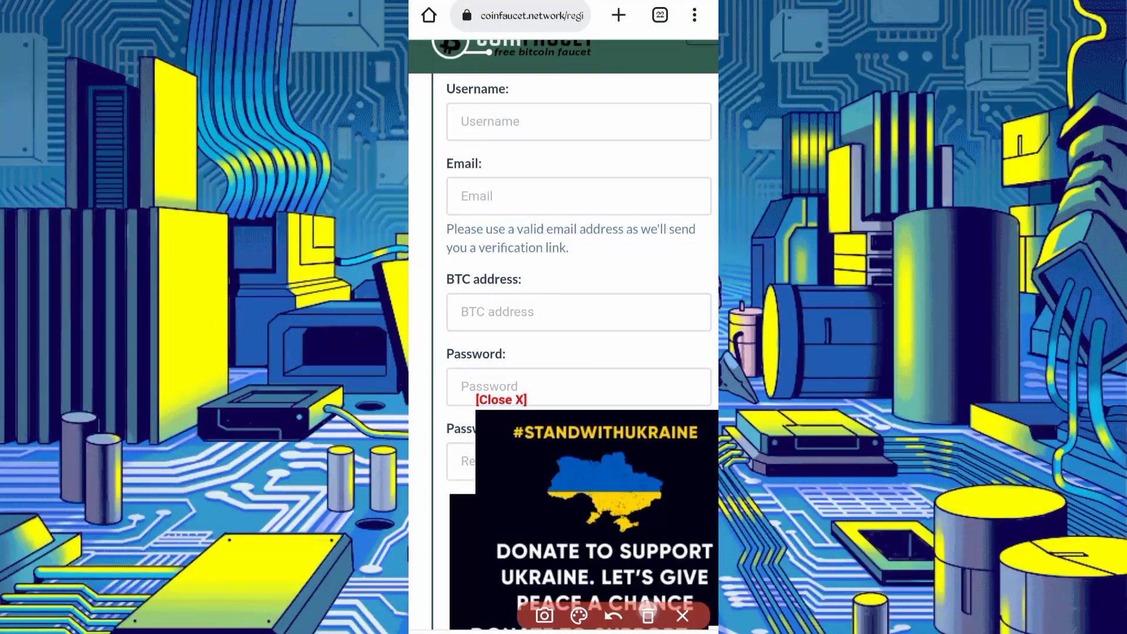
{"action": "left_click", "coordinate": [682, 616]}
{"action": "left_click", "coordinate": [501, 400]}
{"action": "scroll", "coordinate": [563, 353], "scroll_direction": "down", "scroll_amount": 2}
{"action": "scroll", "coordinate": [564, 353], "scroll_direction": "down", "scroll_amount": 3}
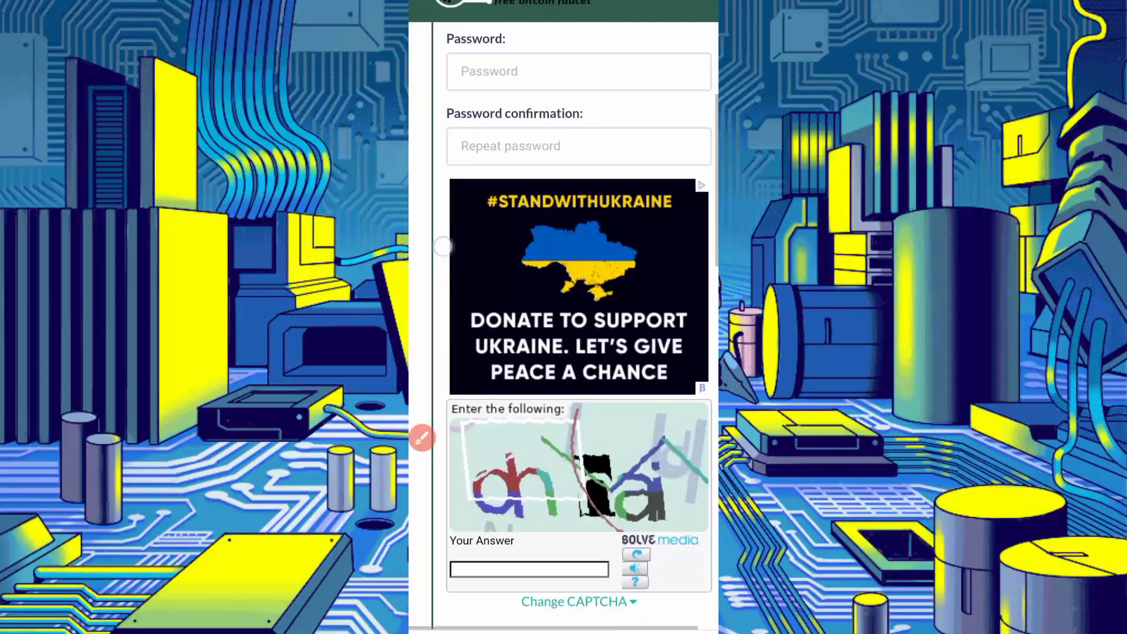
- Mark the SolveMedia captcha on the sign-up form, then go to the Login page
{"action": "left_click", "coordinate": [422, 438]}
{"action": "left_click_drag", "start_coordinate": [539, 361], "coordinate": [537, 363]}
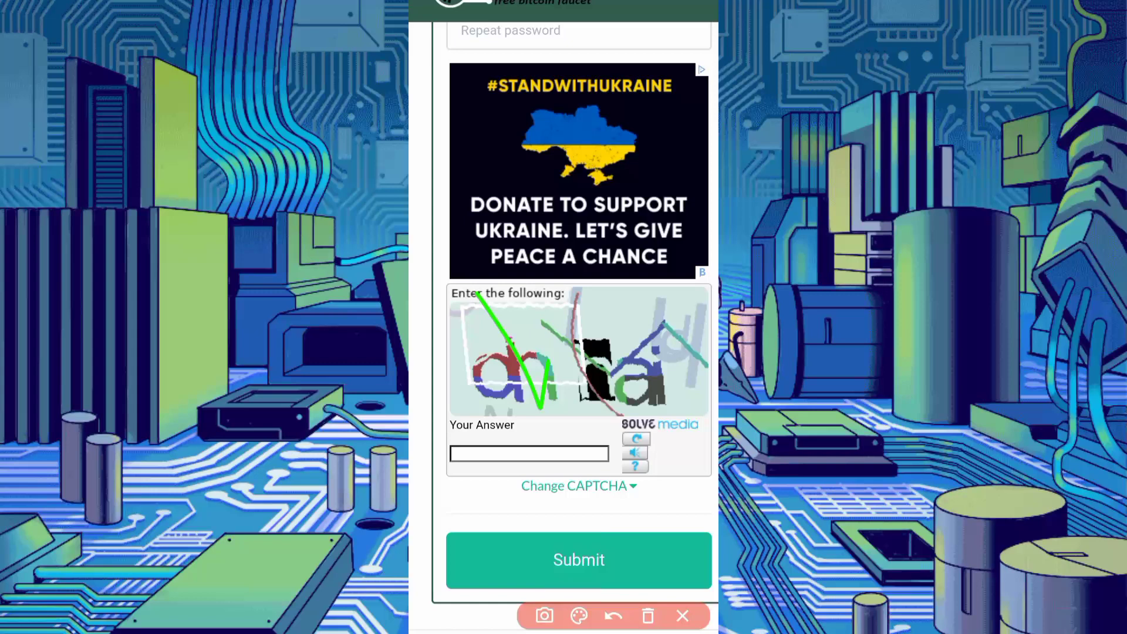
{"action": "left_click_drag", "start_coordinate": [539, 534], "coordinate": [512, 560]}
{"action": "left_click", "coordinate": [648, 615]}
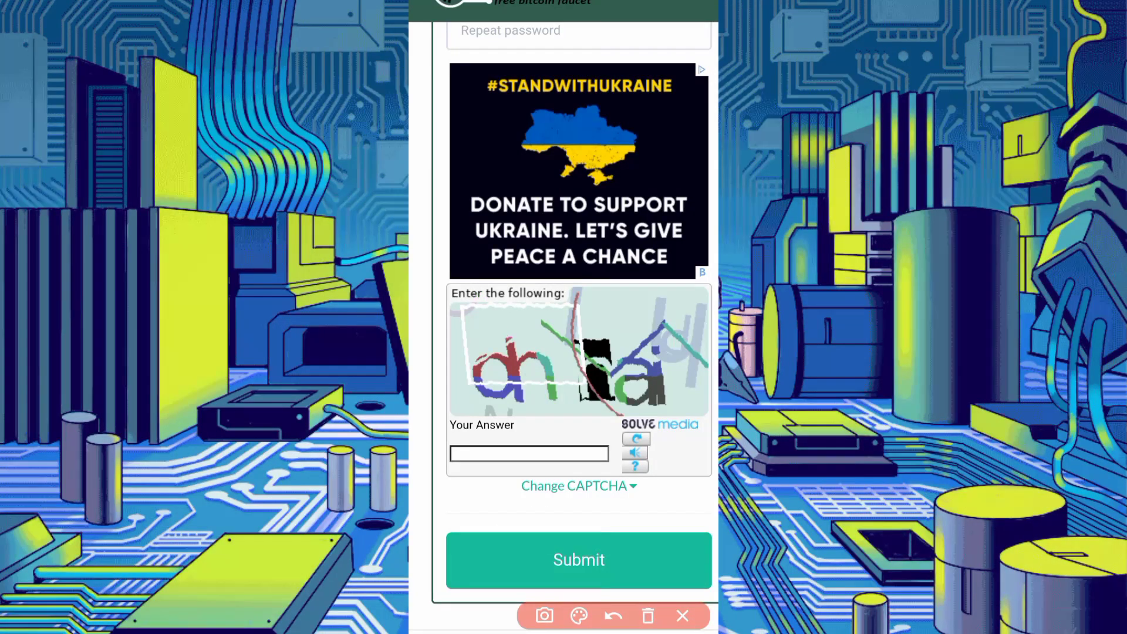
{"action": "left_click", "coordinate": [683, 616]}
{"action": "scroll", "coordinate": [564, 353], "scroll_direction": "up", "scroll_amount": 5}
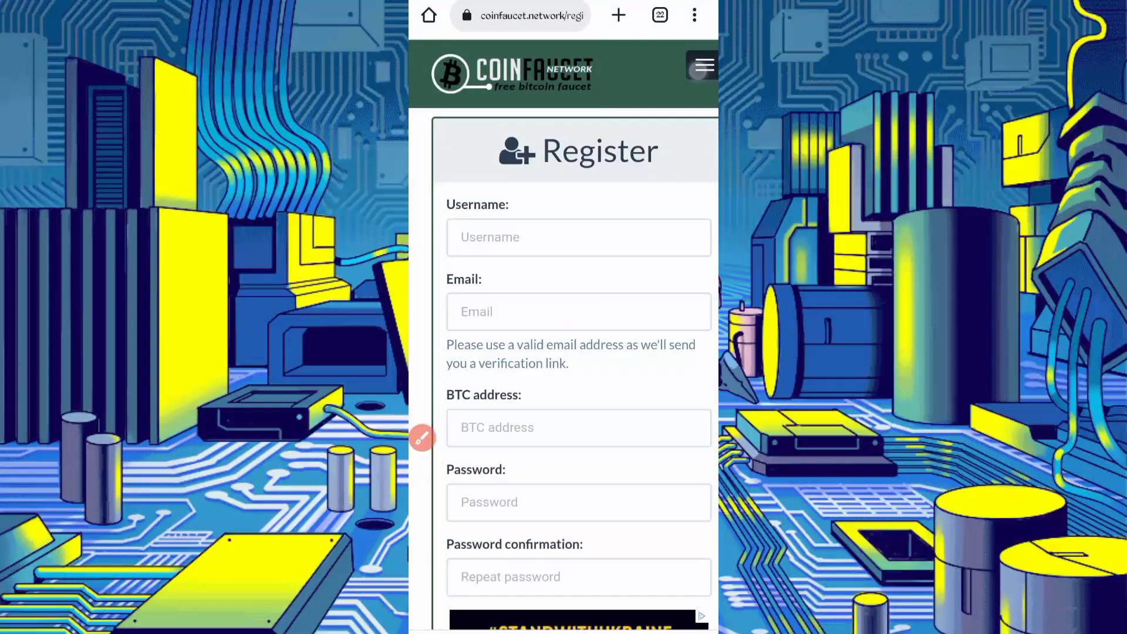
{"action": "left_click", "coordinate": [702, 67]}
{"action": "left_click", "coordinate": [447, 223]}
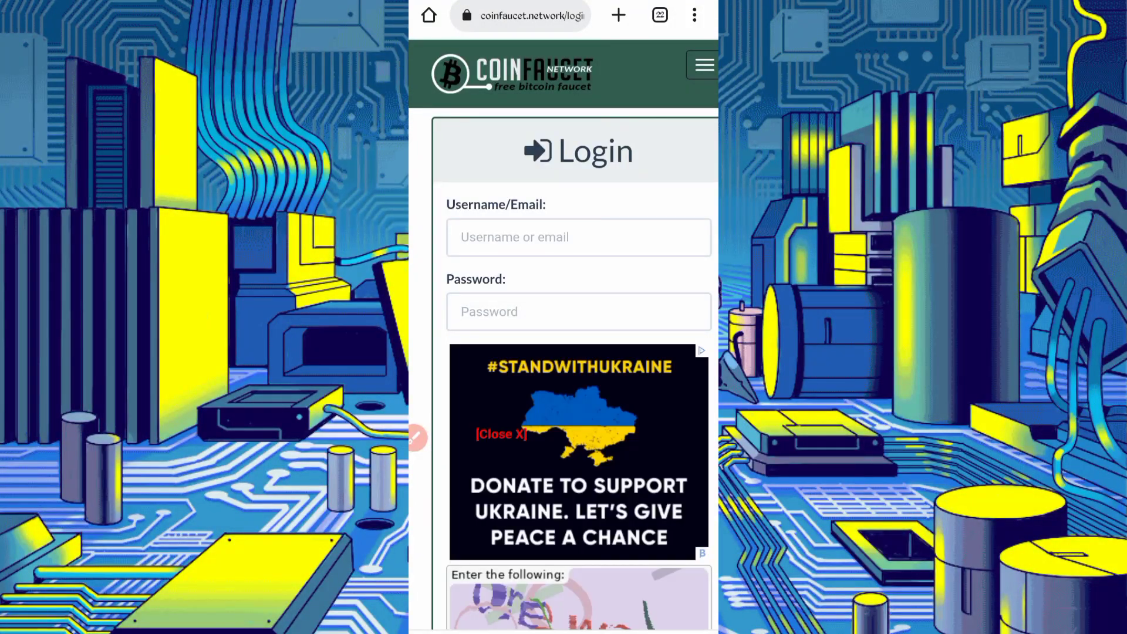
- Log in to Coinfaucet.network with the saved credentials
{"action": "left_click", "coordinate": [487, 240]}
{"action": "left_click", "coordinate": [501, 597]}
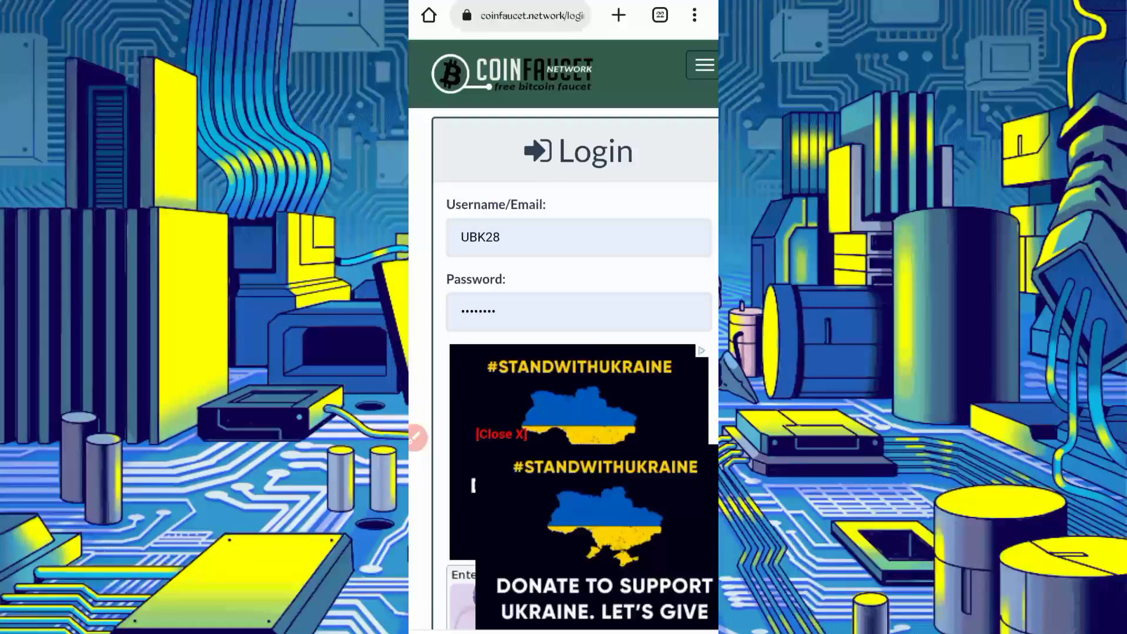
{"action": "scroll", "coordinate": [446, 183], "scroll_direction": "down", "scroll_amount": 3}
{"action": "scroll", "coordinate": [447, 183], "scroll_direction": "down", "scroll_amount": 2}
{"action": "left_click", "coordinate": [496, 393]}
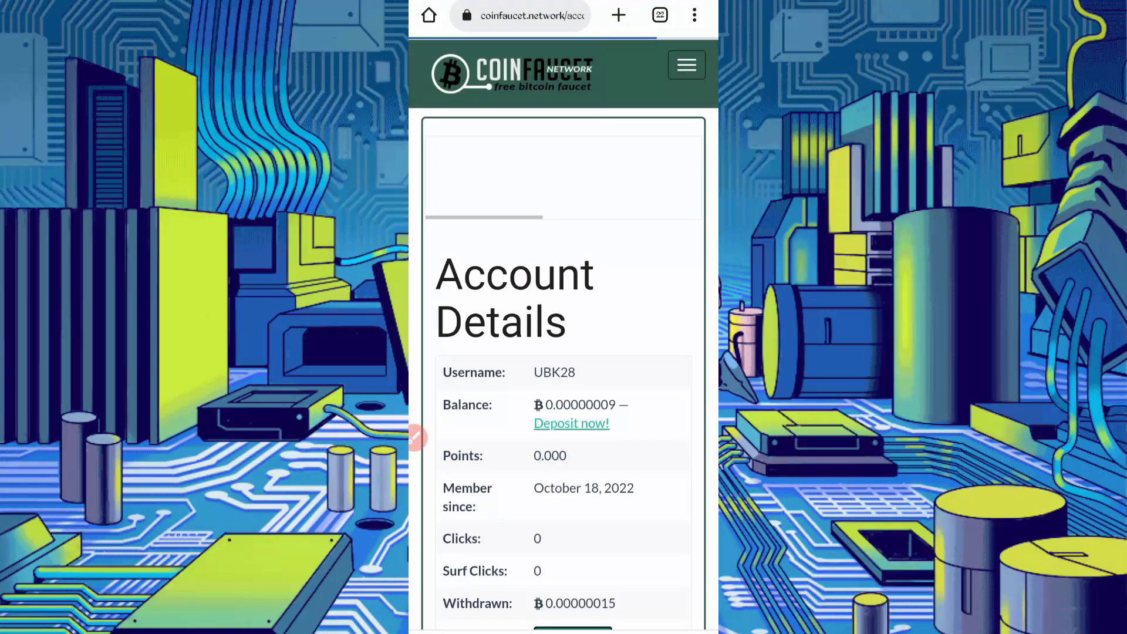
{"action": "scroll", "coordinate": [493, 517], "scroll_direction": "down", "scroll_amount": 4}
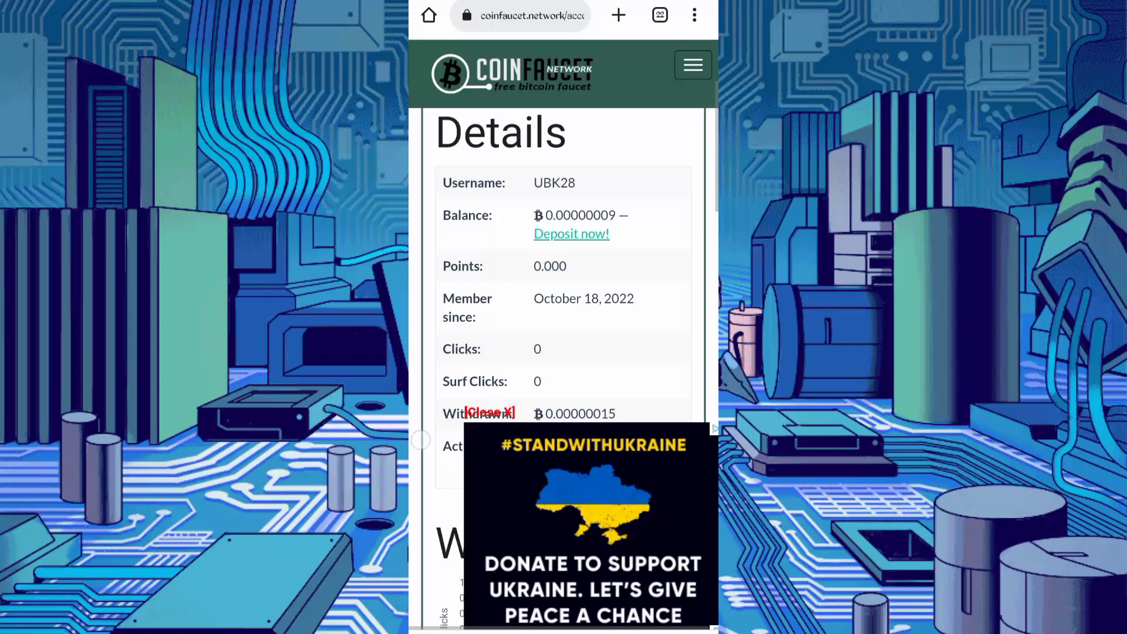
- Highlight the account balance and the 0.00000015 BTC withdrawn total, dismissing the donation ad
{"action": "left_click_drag", "start_coordinate": [655, 224], "coordinate": [533, 227]}
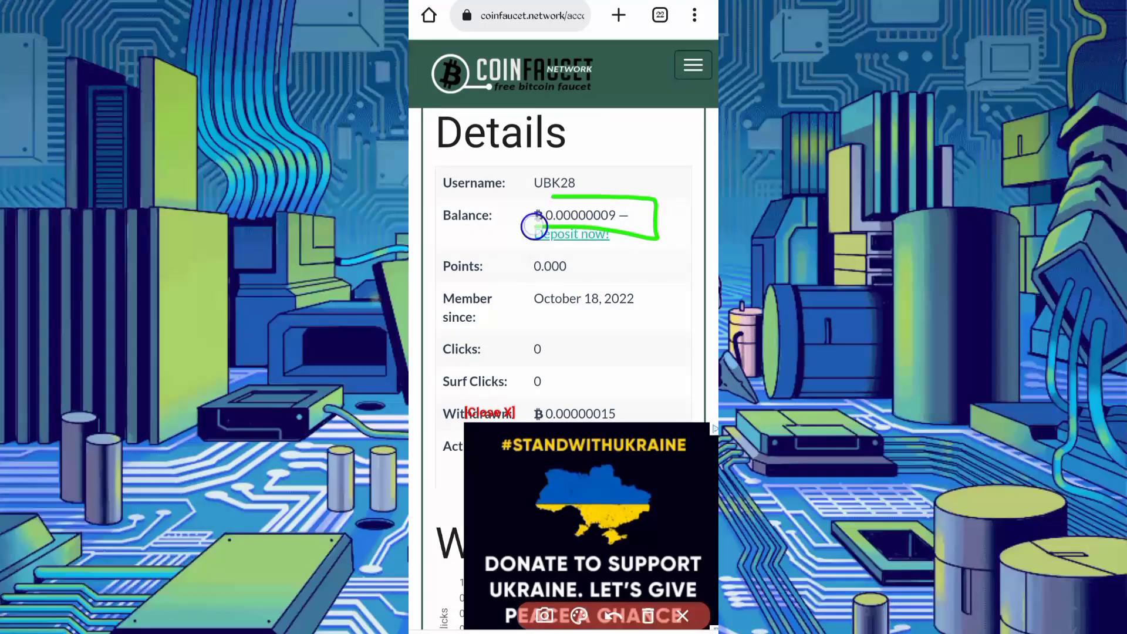
{"action": "left_click", "coordinate": [647, 614]}
{"action": "left_click", "coordinate": [683, 615]}
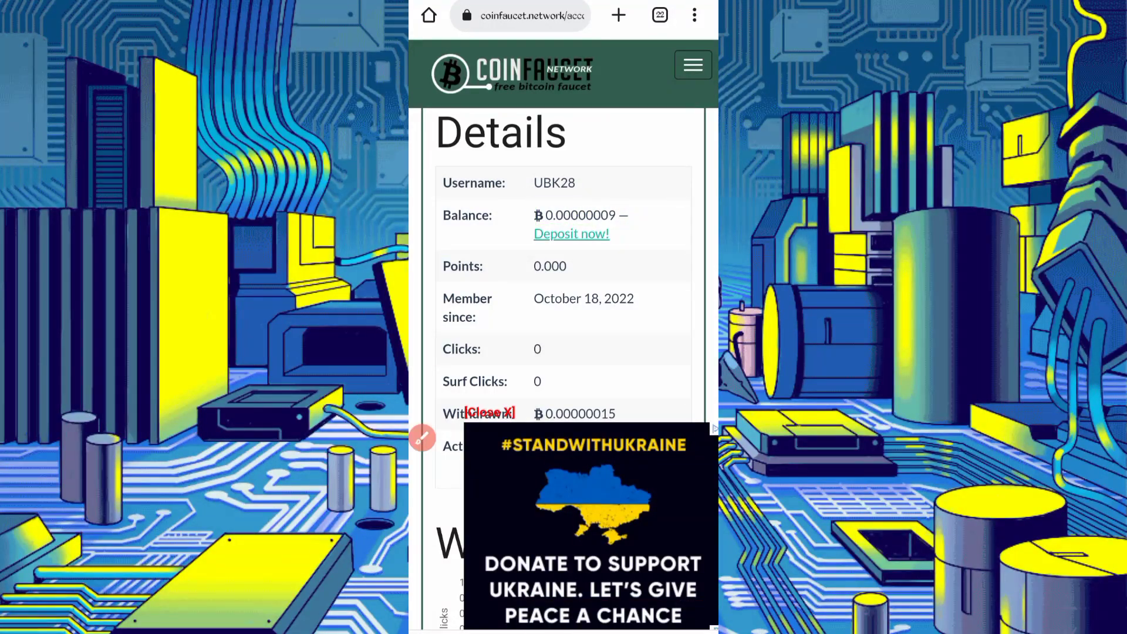
{"action": "left_click", "coordinate": [490, 412]}
{"action": "scroll", "coordinate": [476, 347], "scroll_direction": "down", "scroll_amount": 2}
{"action": "scroll", "coordinate": [476, 346], "scroll_direction": "down", "scroll_amount": 3}
{"action": "scroll", "coordinate": [546, 353], "scroll_direction": "up", "scroll_amount": 3}
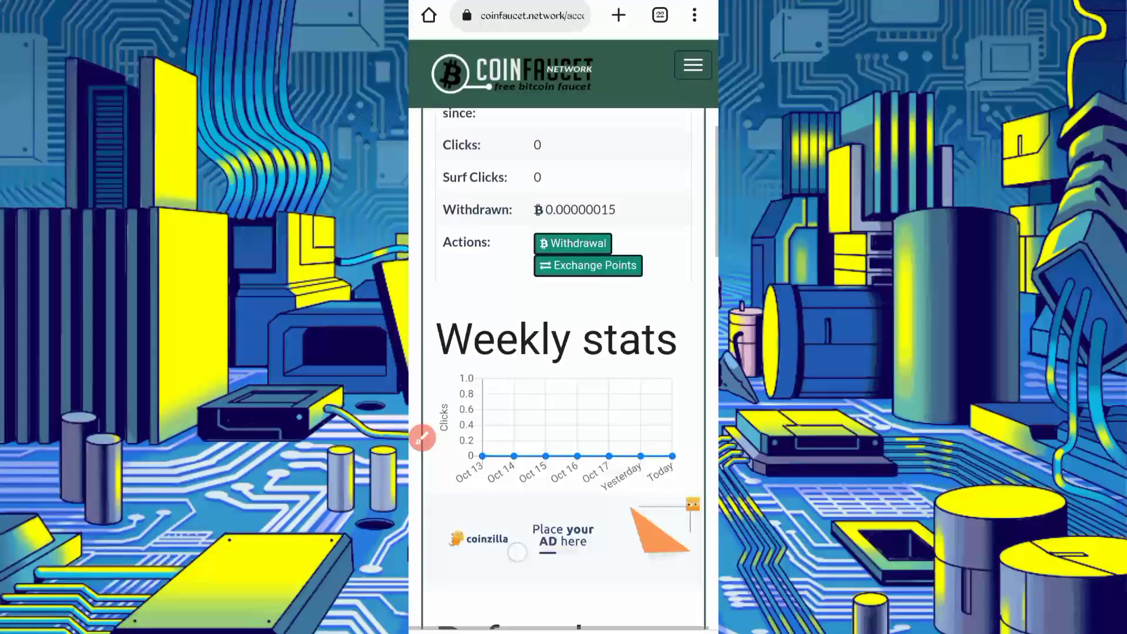
{"action": "left_click", "coordinate": [423, 438]}
{"action": "mouse_move", "coordinate": [537, 266]}
{"action": "left_mouse_down"}
{"action": "mouse_move", "coordinate": [660, 269]}
{"action": "mouse_move", "coordinate": [520, 302]}
{"action": "mouse_move", "coordinate": [529, 266]}
{"action": "left_mouse_up"}
{"action": "left_click", "coordinate": [647, 614]}
{"action": "left_click", "coordinate": [682, 615]}
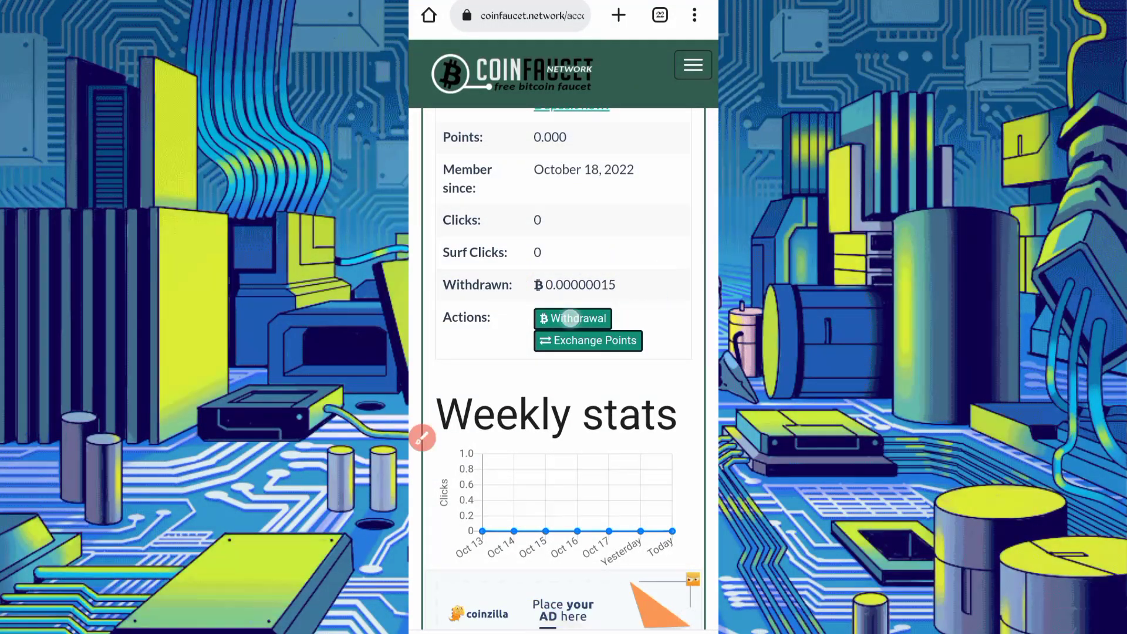
- Open the Withdrawal form and mark the FaucetPay gateway and 9 satoshi amount
{"action": "left_click", "coordinate": [571, 319]}
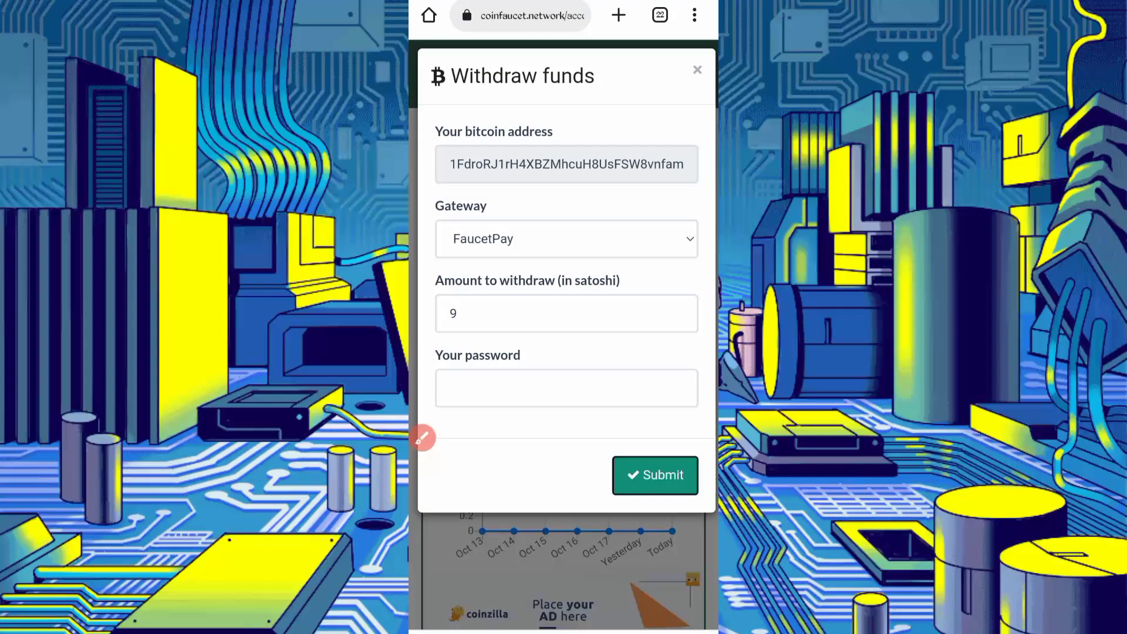
{"action": "left_click", "coordinate": [423, 438]}
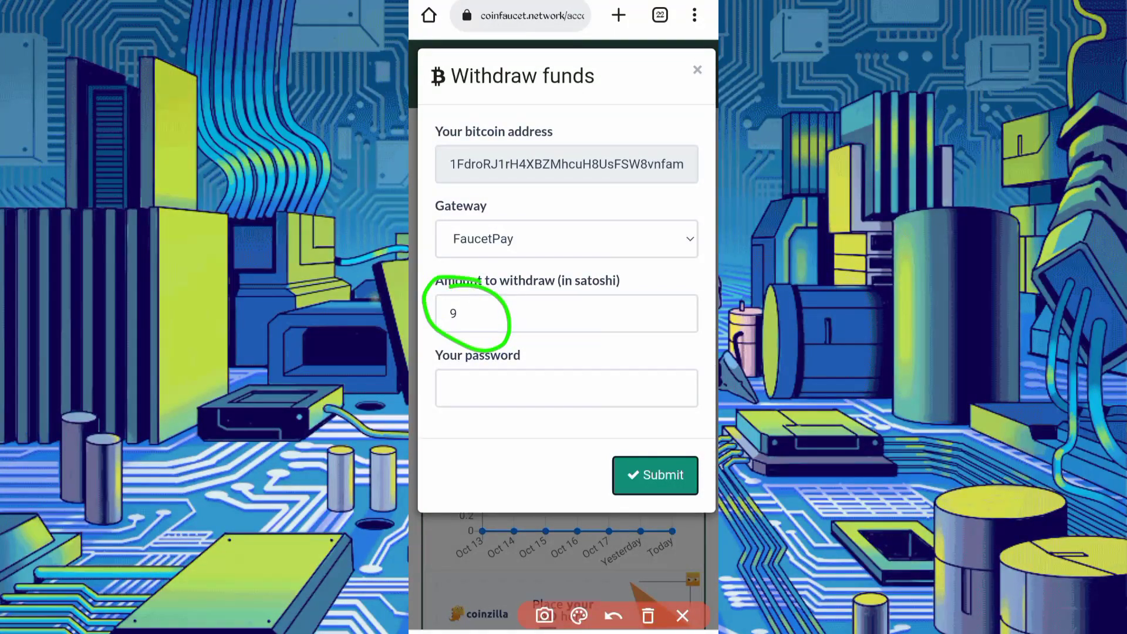
{"action": "left_click_drag", "start_coordinate": [460, 205], "coordinate": [479, 282]}
{"action": "left_click_drag", "start_coordinate": [525, 139], "coordinate": [450, 125]}
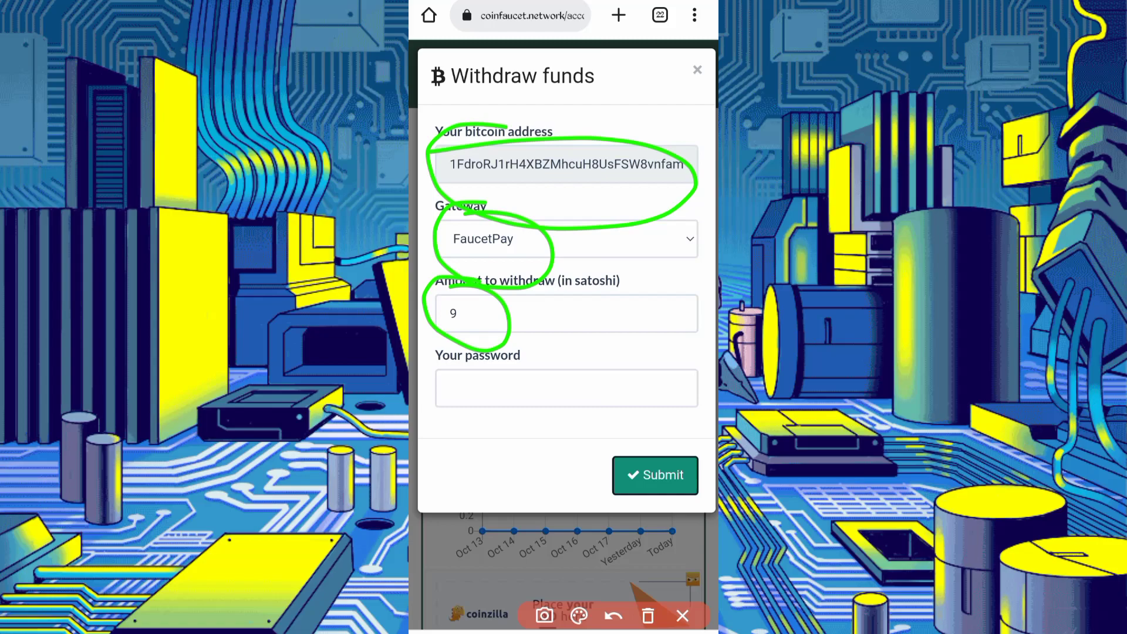
{"action": "left_click", "coordinate": [648, 615]}
{"action": "left_click", "coordinate": [682, 615]}
- Autofill the password and submit the 9-satoshi FaucetPay withdrawal
{"action": "left_click", "coordinate": [566, 387]}
{"action": "left_click", "coordinate": [563, 598]}
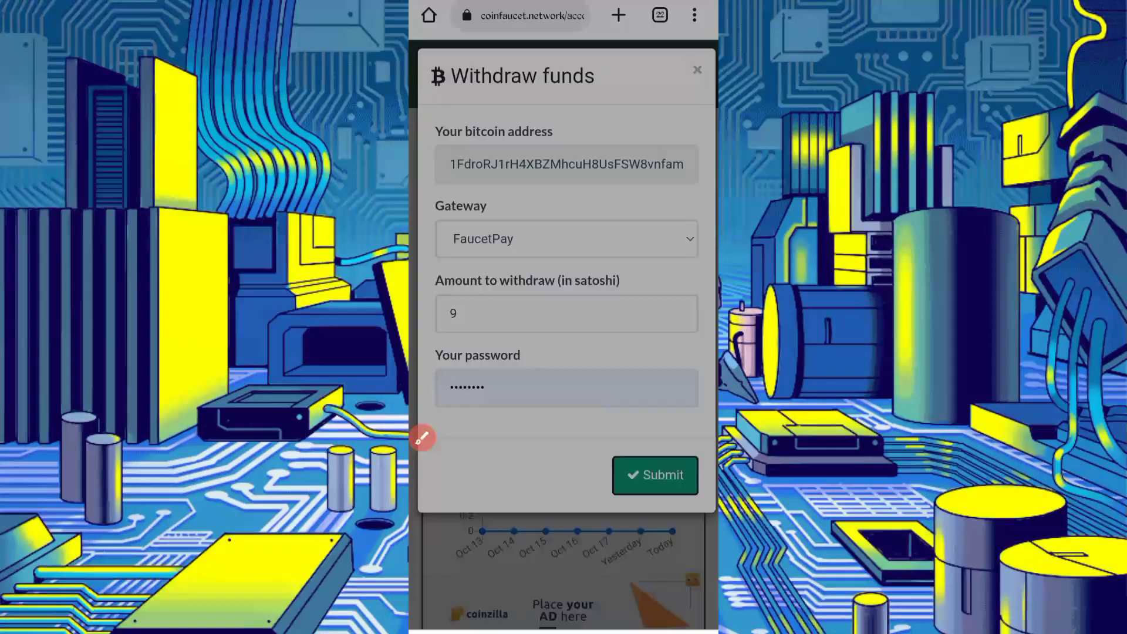
{"action": "left_click", "coordinate": [655, 474]}
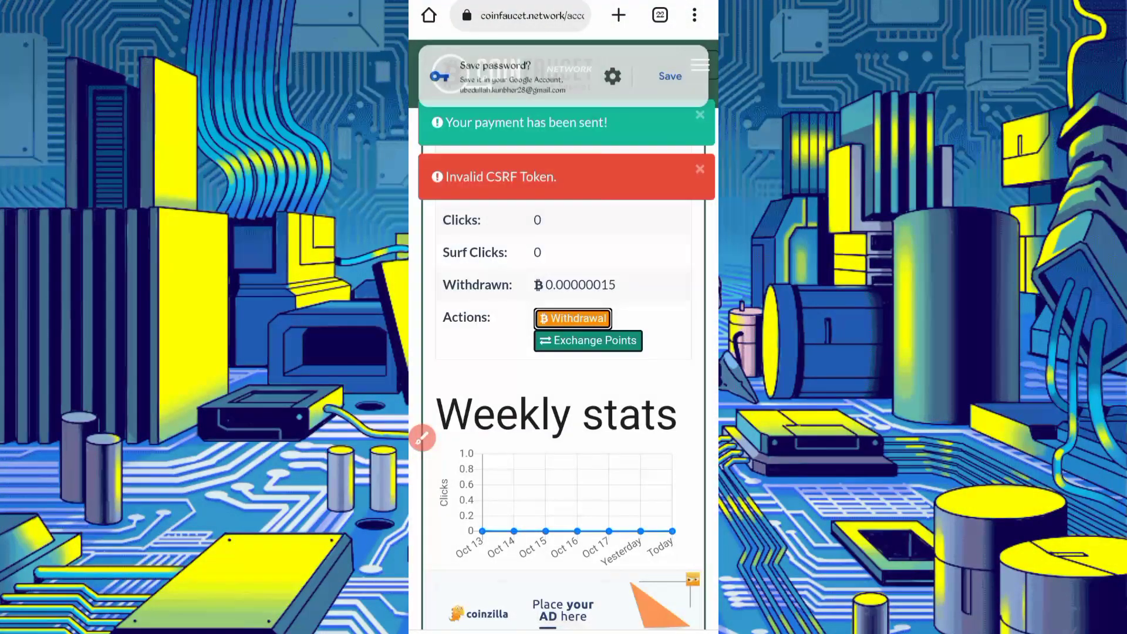
- Mark the payment-sent confirmation, dismiss the save-password prompt, and show the open tabs
{"action": "left_click", "coordinate": [423, 438]}
{"action": "left_click_drag", "start_coordinate": [471, 107], "coordinate": [467, 151]}
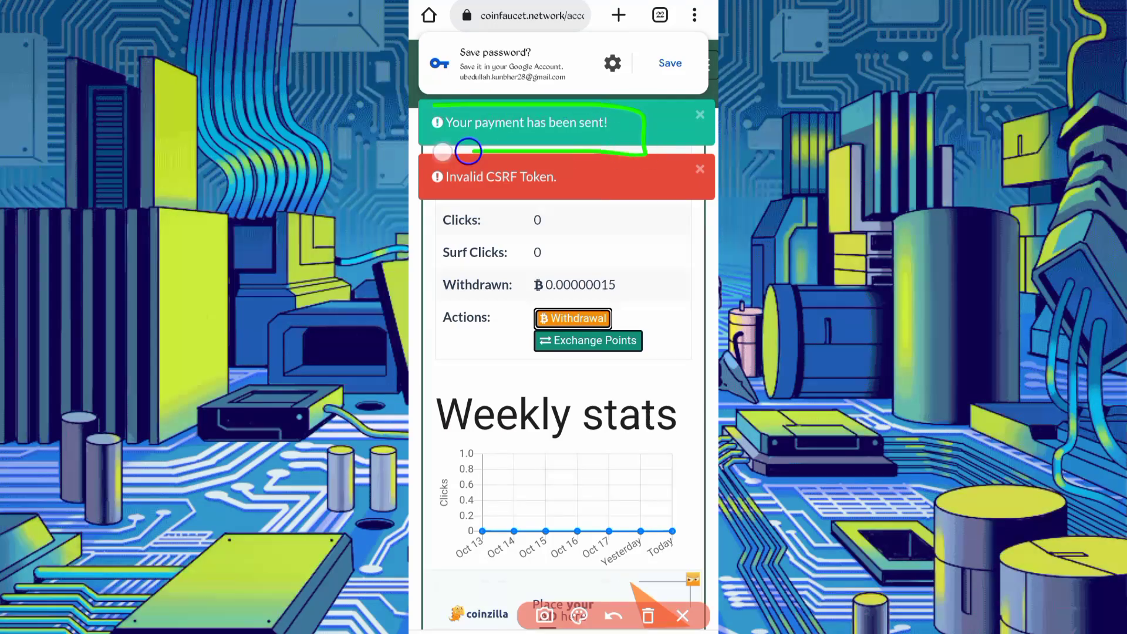
{"action": "left_click", "coordinate": [647, 616]}
{"action": "left_click", "coordinate": [683, 615]}
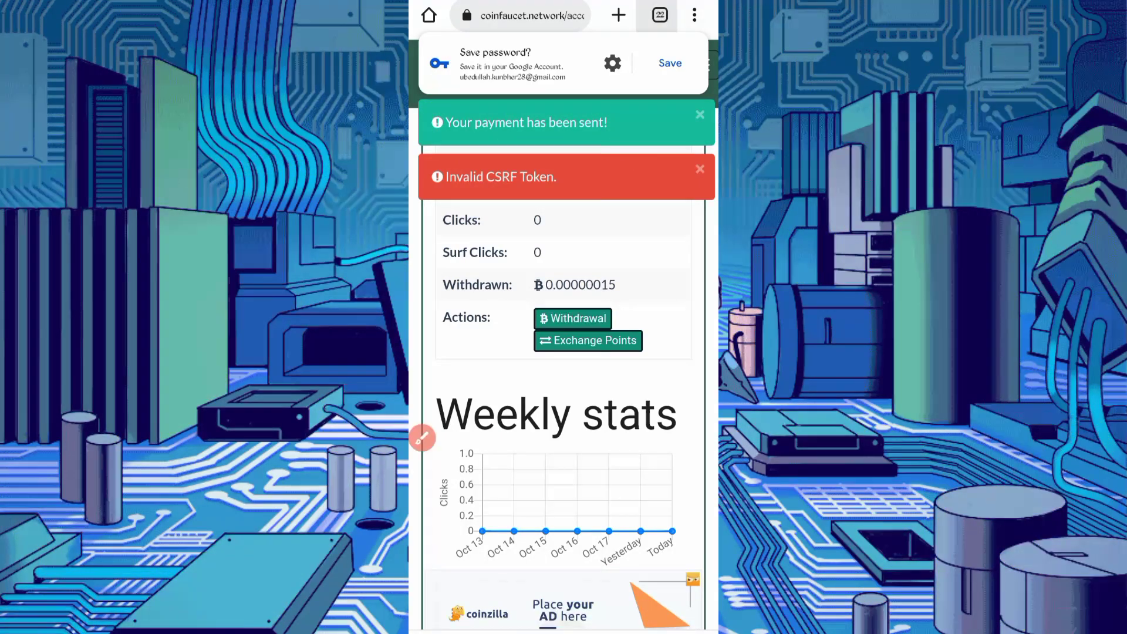
{"action": "left_click", "coordinate": [659, 15]}
{"action": "scroll", "coordinate": [563, 352], "scroll_direction": "up", "scroll_amount": 3}
{"action": "scroll", "coordinate": [564, 352], "scroll_direction": "up", "scroll_amount": 3}
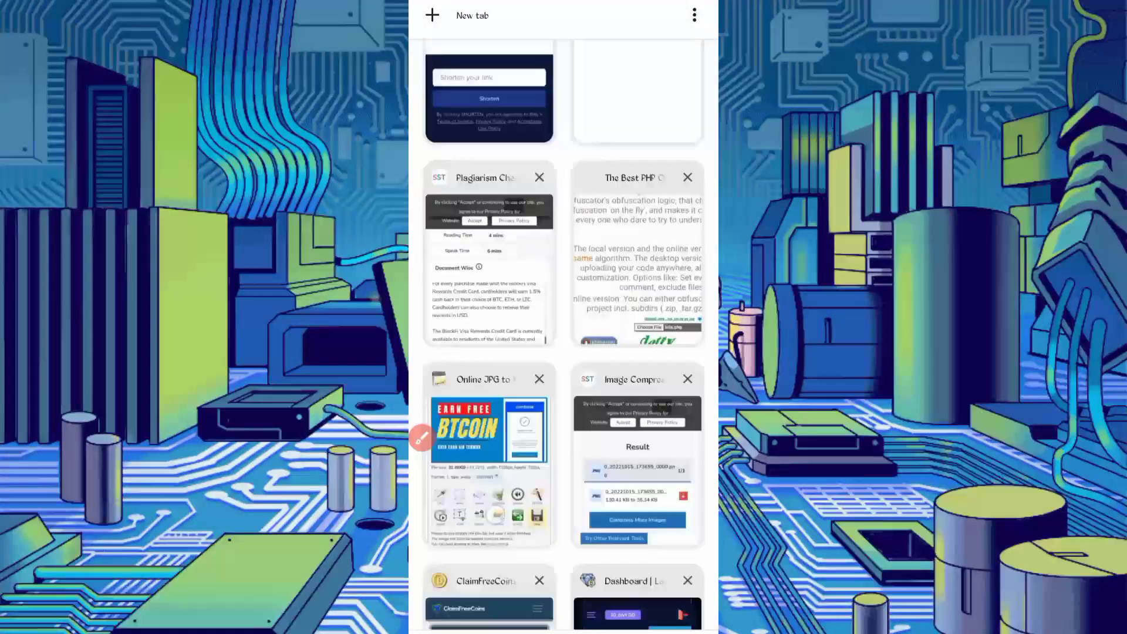
{"action": "scroll", "coordinate": [564, 352], "scroll_direction": "up", "scroll_amount": 3}
{"action": "scroll", "coordinate": [564, 352], "scroll_direction": "up", "scroll_amount": 3}
- Open the FaucetPay dashboard tab and mark the 0.00000009 BTC Coinfaucet.network Normal Payment
{"action": "left_click", "coordinate": [467, 222]}
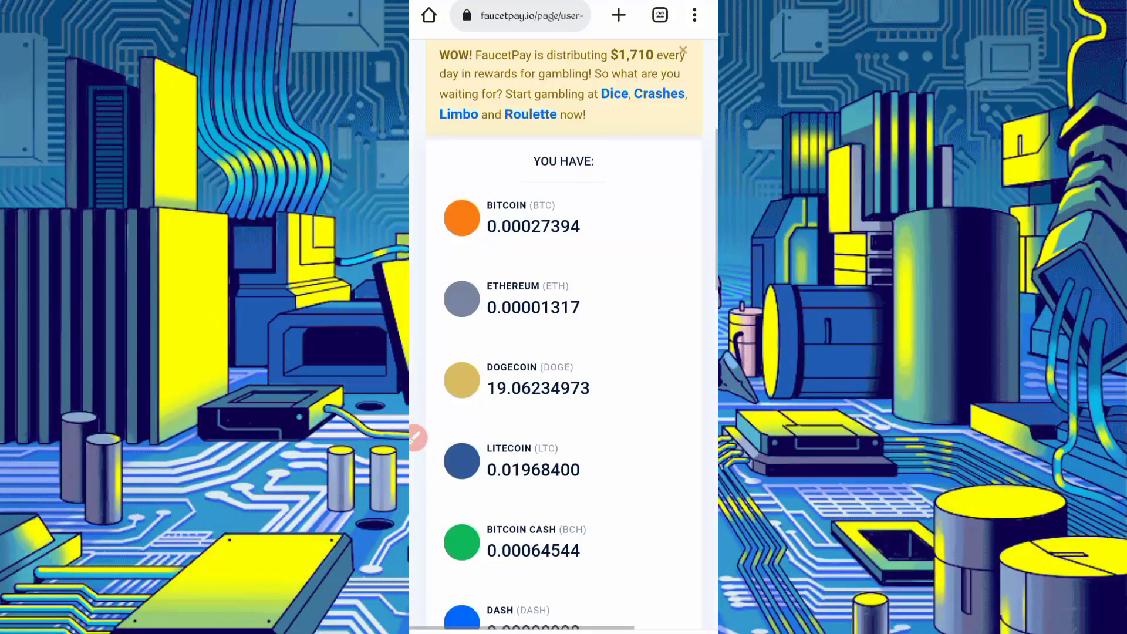
{"action": "scroll", "coordinate": [563, 352], "scroll_direction": "up", "scroll_amount": 5}
{"action": "scroll", "coordinate": [563, 352], "scroll_direction": "down", "scroll_amount": 1}
{"action": "scroll", "coordinate": [498, 347], "scroll_direction": "down", "scroll_amount": 10}
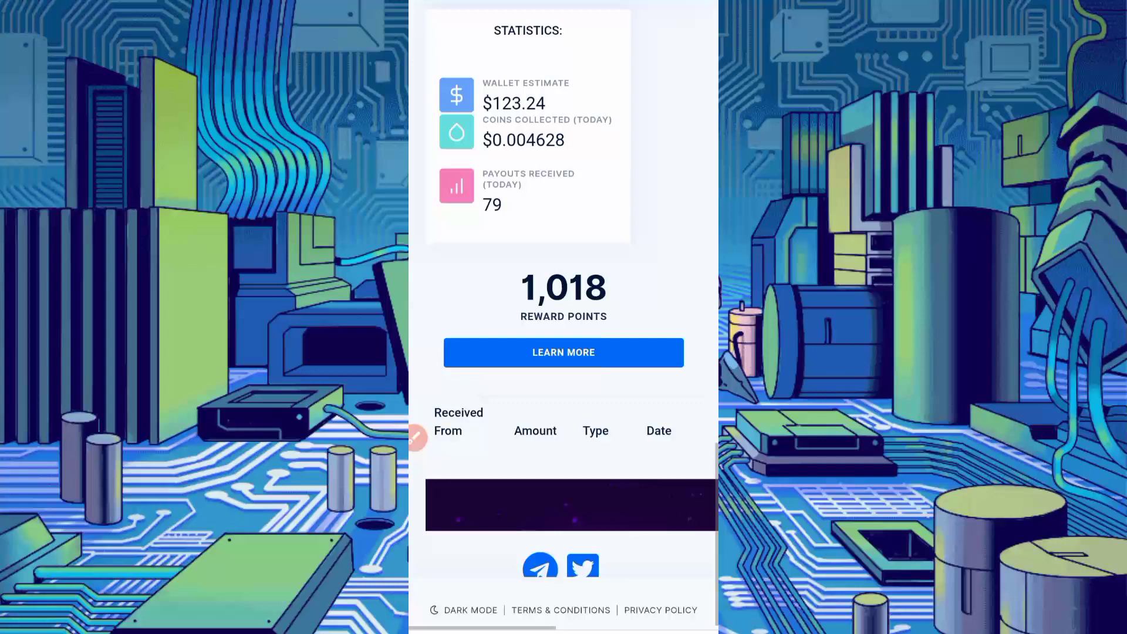
{"action": "scroll", "coordinate": [447, 288], "scroll_direction": "down", "scroll_amount": 1}
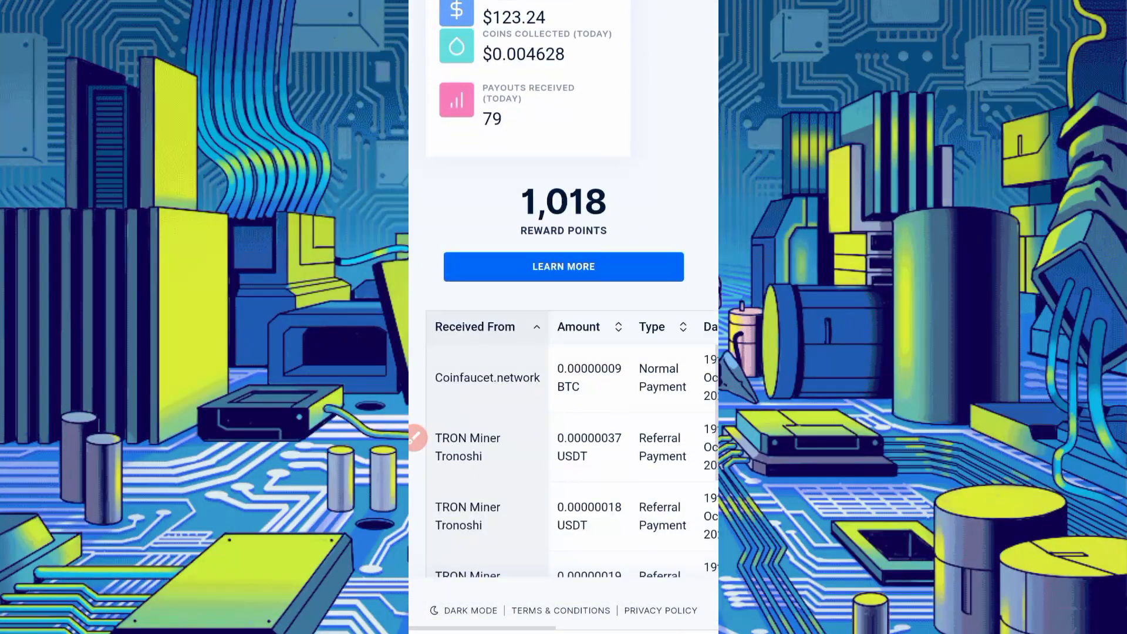
{"action": "left_click", "coordinate": [417, 437]}
{"action": "left_click_drag", "start_coordinate": [429, 351], "coordinate": [428, 360]}
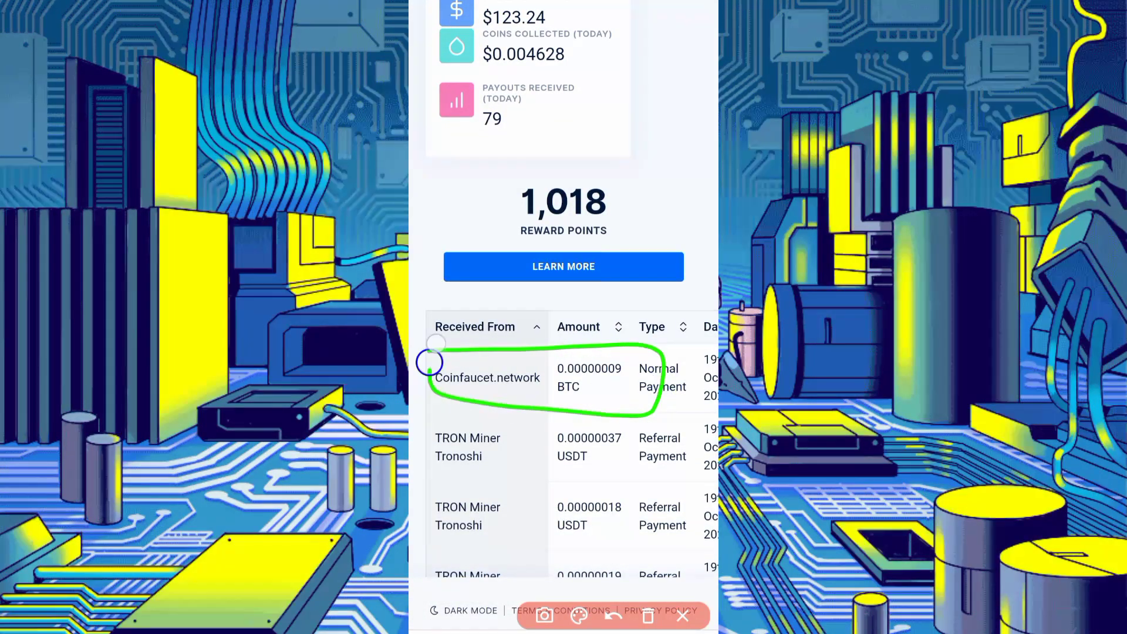
{"action": "left_click", "coordinate": [682, 617]}
{"action": "scroll", "coordinate": [563, 397], "scroll_direction": "right", "scroll_amount": 3}
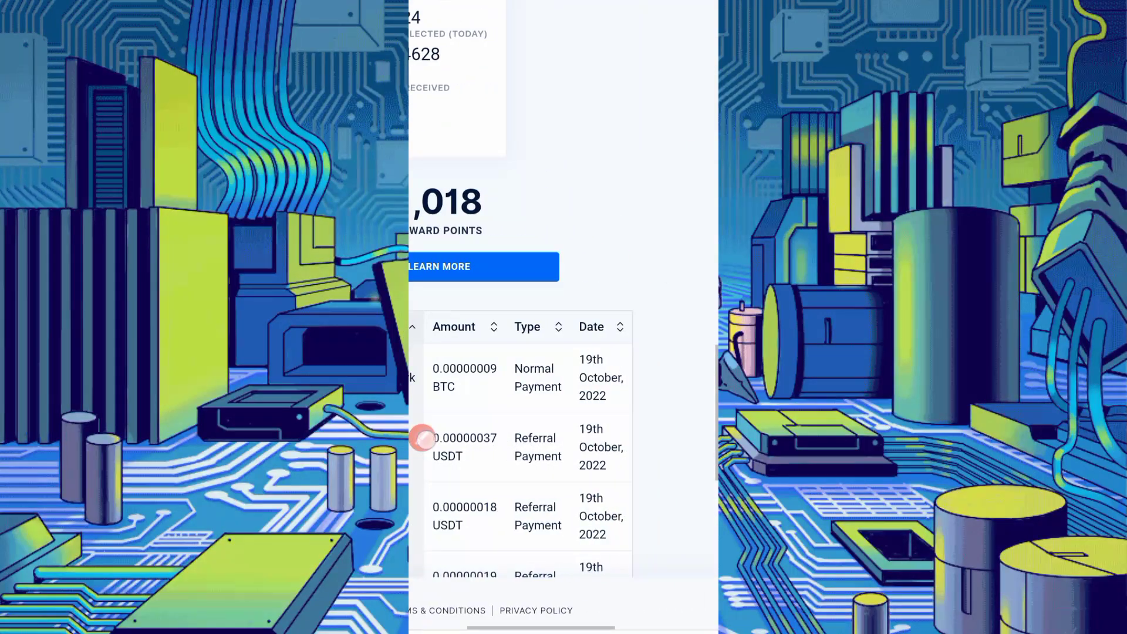
{"action": "left_click", "coordinate": [426, 438]}
{"action": "left_click_drag", "start_coordinate": [539, 347], "coordinate": [589, 350]}
{"action": "left_click", "coordinate": [647, 617]}
{"action": "left_click", "coordinate": [682, 617]}
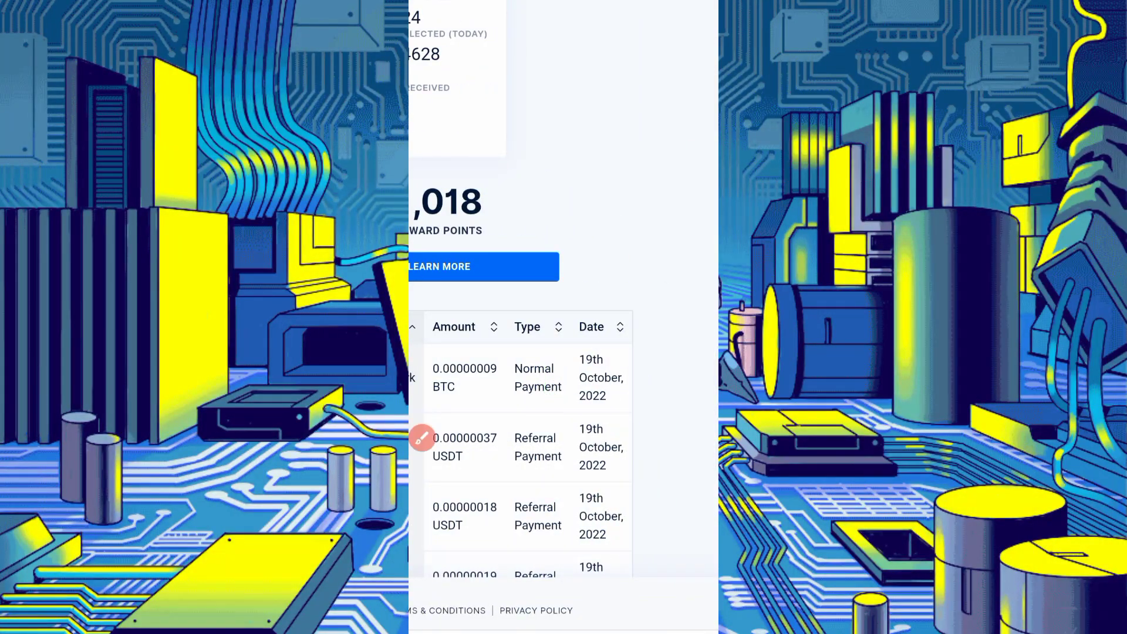
{"action": "scroll", "coordinate": [563, 352], "scroll_direction": "down", "scroll_amount": 3}
{"action": "left_click", "coordinate": [424, 438]}
{"action": "left_click_drag", "start_coordinate": [572, 440], "coordinate": [487, 270]}
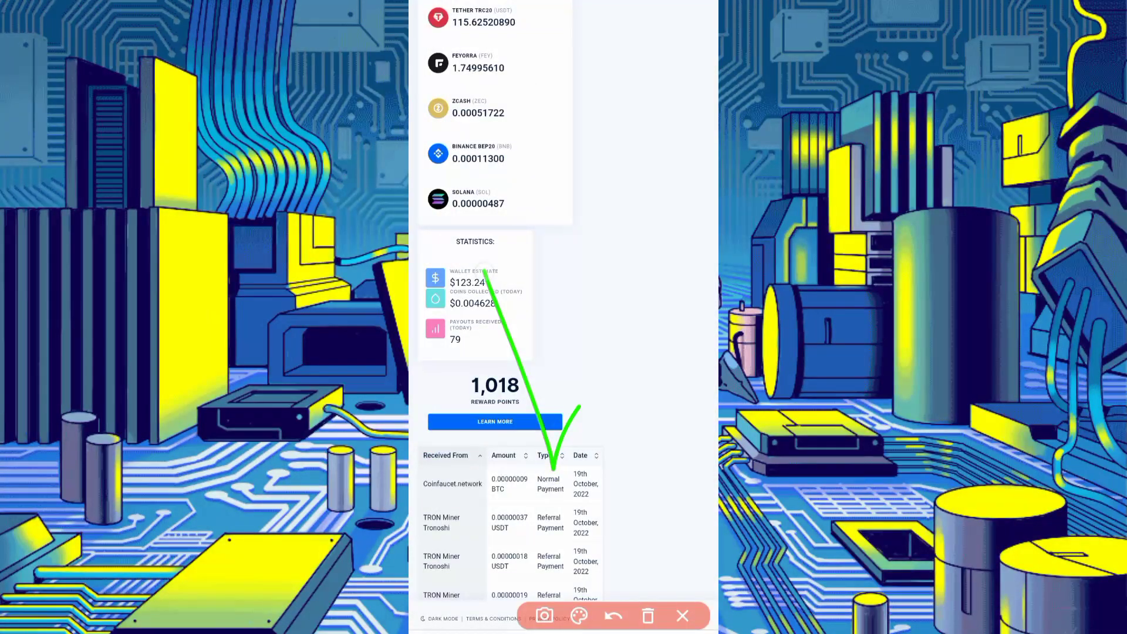
{"action": "left_click", "coordinate": [644, 621]}
{"action": "left_click", "coordinate": [683, 616]}
{"action": "scroll", "coordinate": [564, 317], "scroll_direction": "up", "scroll_amount": 10}
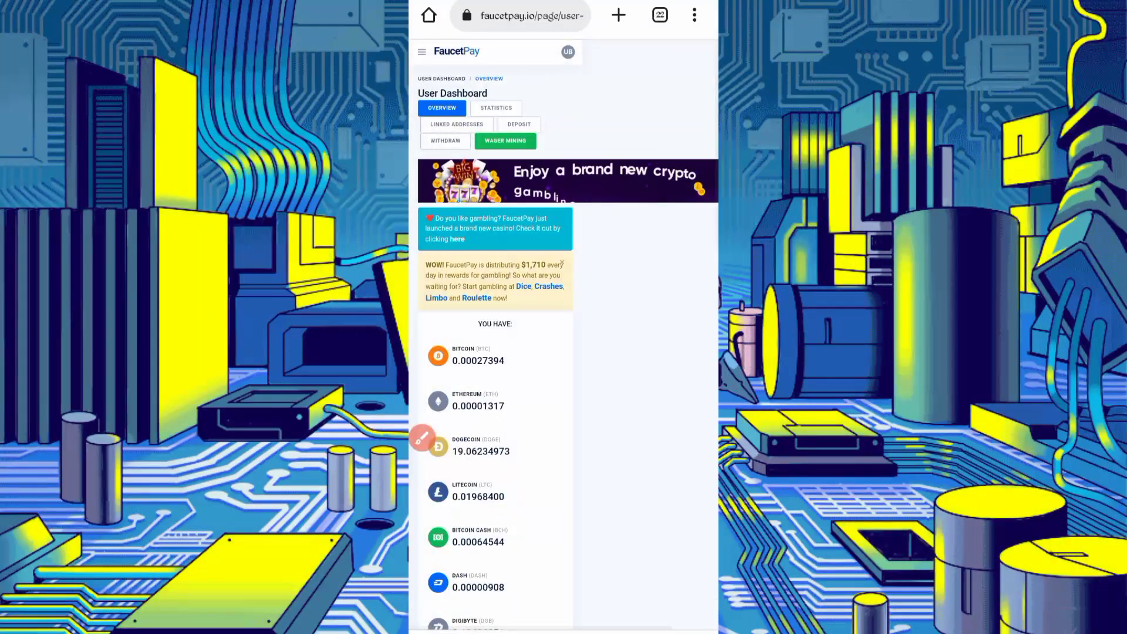
- Return to the Coinfaucet Account tab and mark Faucet Claim in the site menu
{"action": "left_click", "coordinate": [660, 15]}
{"action": "scroll", "coordinate": [563, 353], "scroll_direction": "up", "scroll_amount": 3}
{"action": "scroll", "coordinate": [564, 334], "scroll_direction": "down", "scroll_amount": 10}
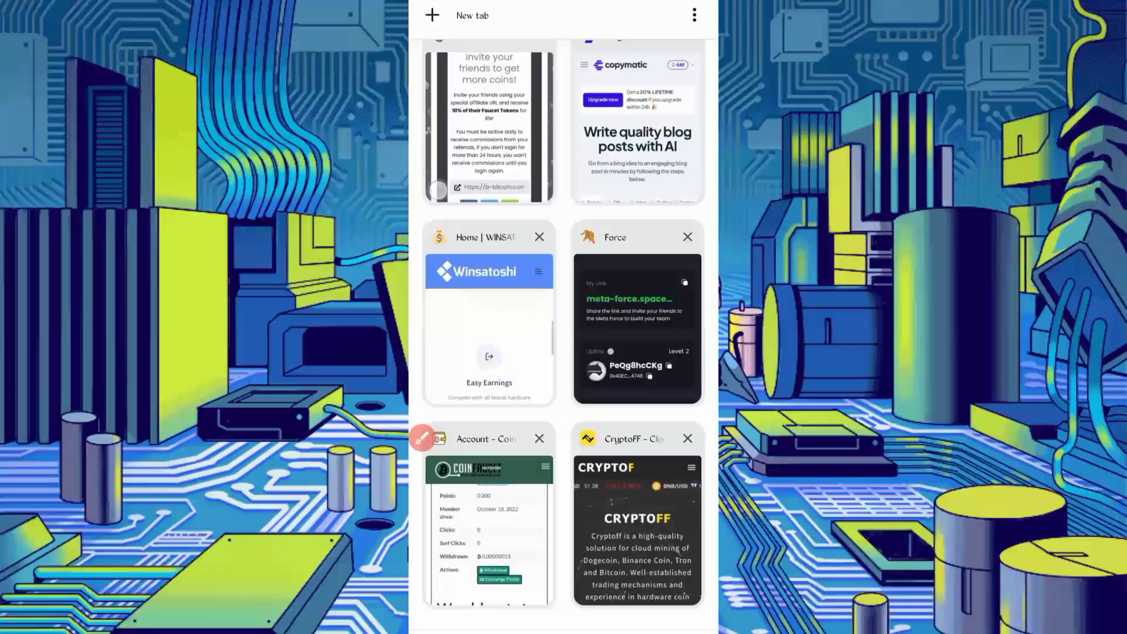
{"action": "left_click", "coordinate": [483, 522]}
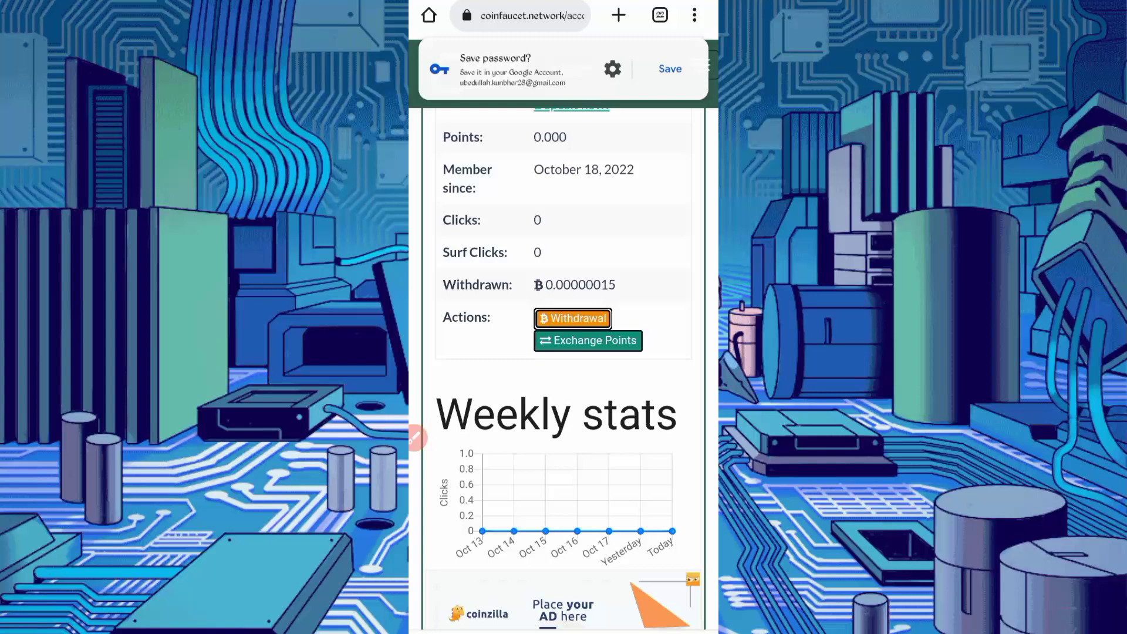
{"action": "left_click", "coordinate": [693, 68]}
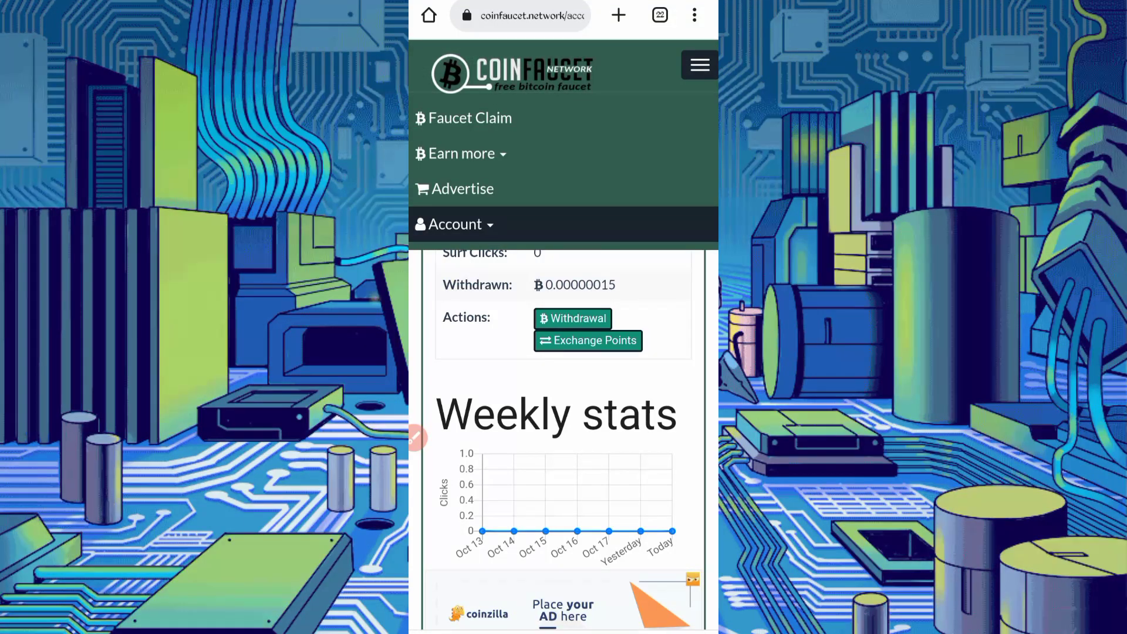
{"action": "left_click", "coordinate": [418, 438]}
{"action": "left_click_drag", "start_coordinate": [467, 99], "coordinate": [436, 88]}
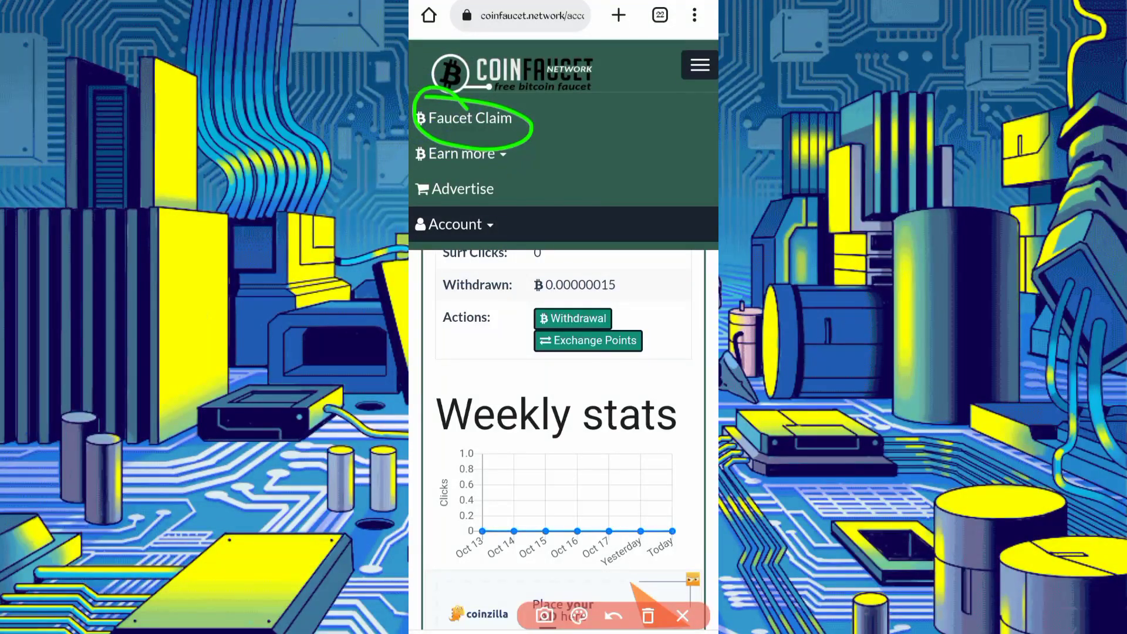
{"action": "left_click", "coordinate": [648, 616]}
{"action": "left_click", "coordinate": [682, 616]}
{"action": "left_click", "coordinate": [695, 71]}
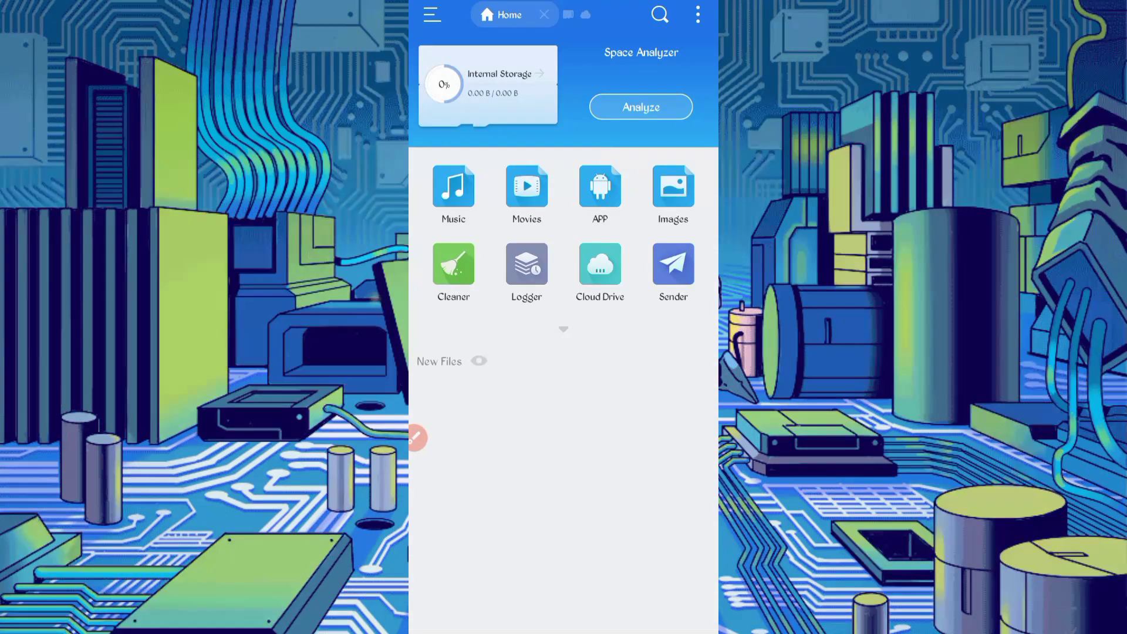
- Open the Download folder in local storage and mark coinsfaucet.zip
{"action": "left_click", "coordinate": [487, 84]}
{"action": "left_click", "coordinate": [525, 115]}
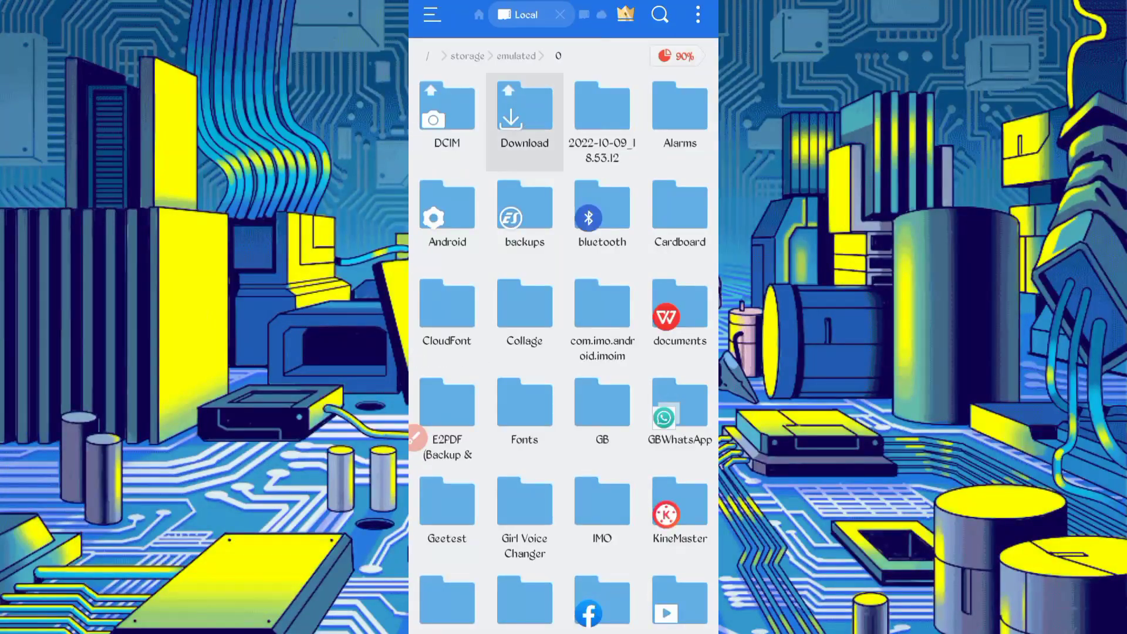
{"action": "scroll", "coordinate": [564, 352], "scroll_direction": "down", "scroll_amount": 10}
{"action": "scroll", "coordinate": [563, 353], "scroll_direction": "down", "scroll_amount": 10}
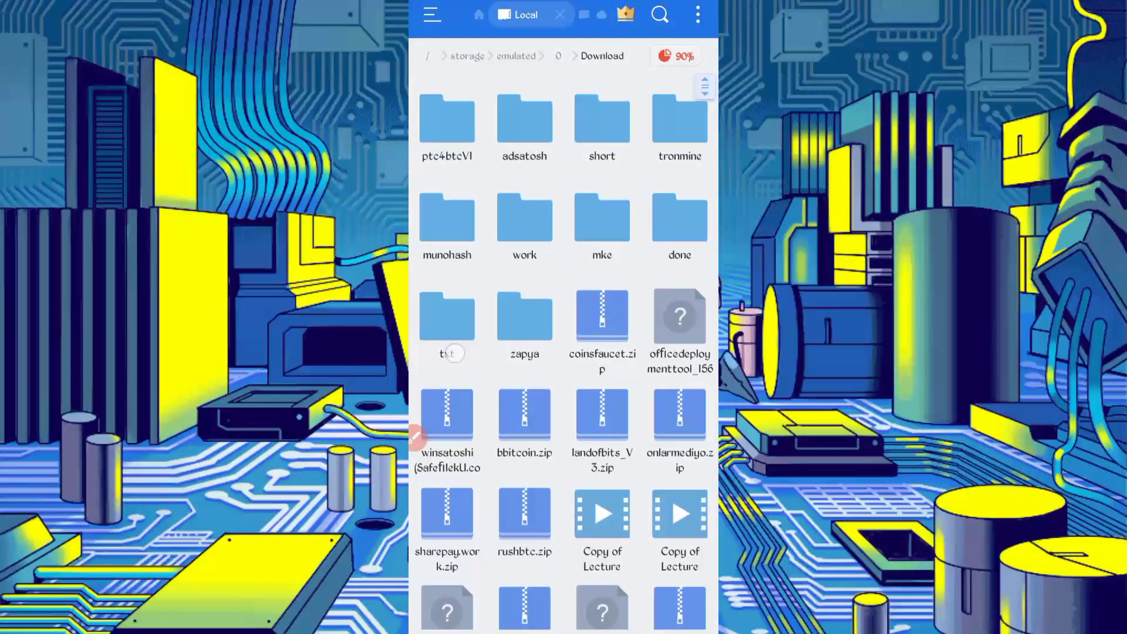
{"action": "left_click", "coordinate": [417, 435]}
{"action": "left_click_drag", "start_coordinate": [639, 361], "coordinate": [582, 304]}
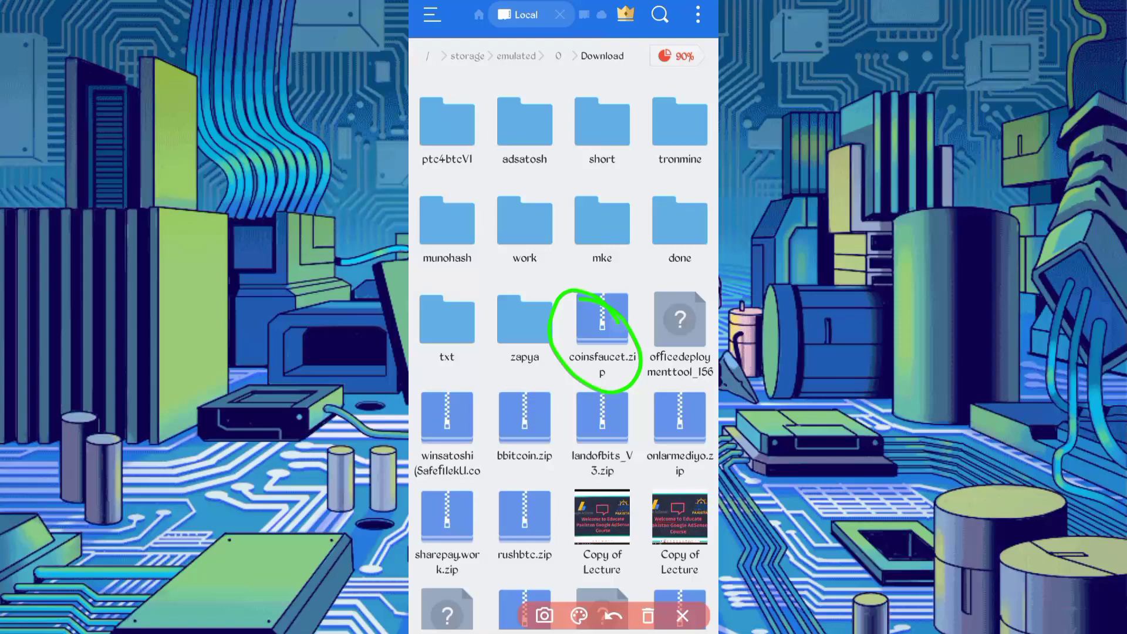
{"action": "left_click", "coordinate": [648, 616]}
{"action": "left_click", "coordinate": [682, 616]}
- Extract coinsfaucet.zip into a coinsfaucet folder
{"action": "left_click", "coordinate": [594, 349]}
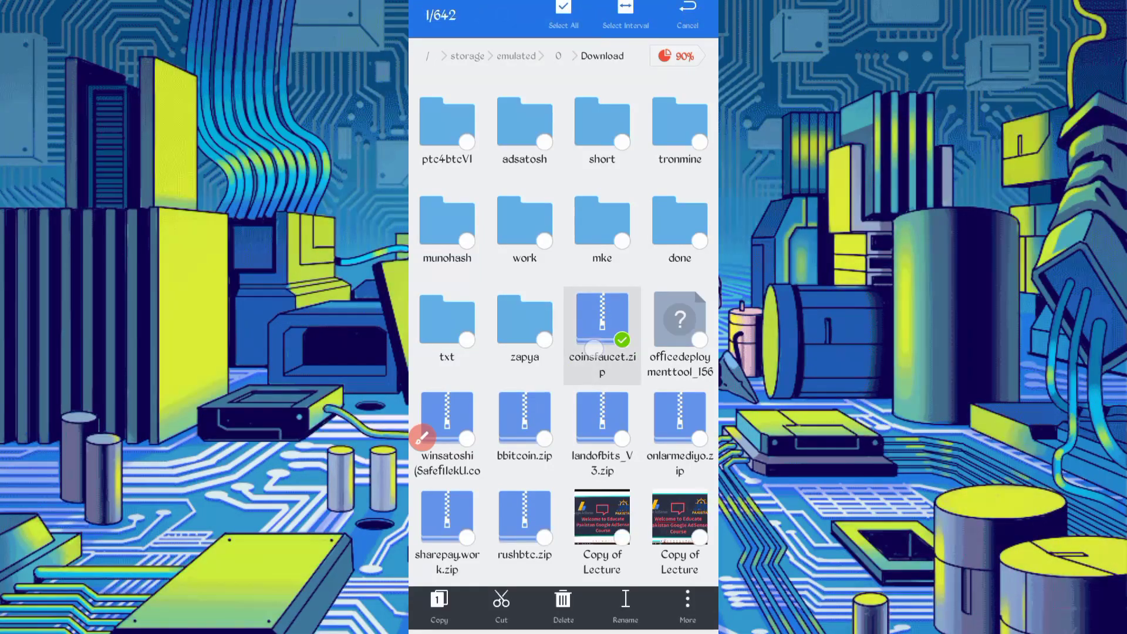
{"action": "left_click", "coordinate": [688, 608]}
{"action": "left_click", "coordinate": [574, 392]}
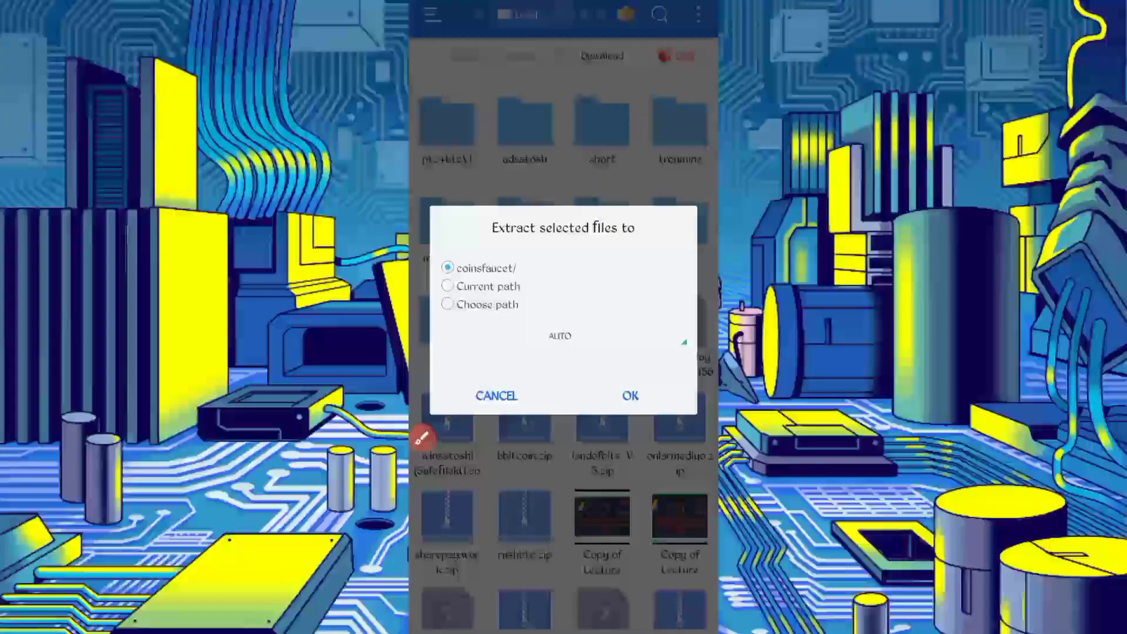
{"action": "left_click", "coordinate": [629, 395]}
- Open the extracted coinsfaucet folder's Properties to get its path
{"action": "left_click", "coordinate": [447, 110]}
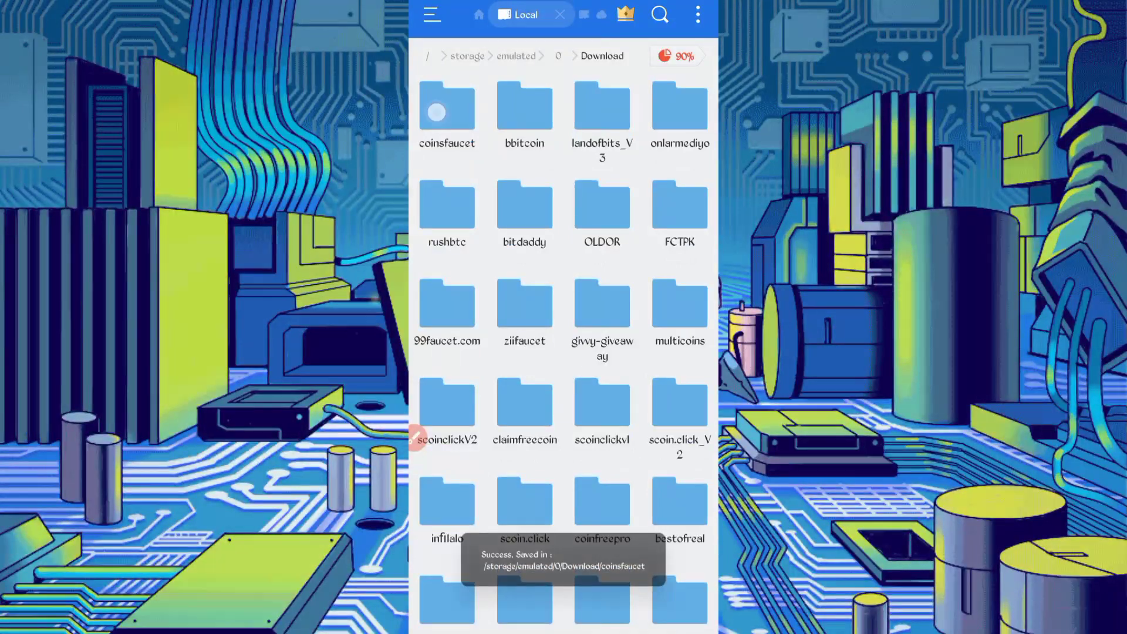
{"action": "left_click", "coordinate": [447, 110]}
{"action": "left_click", "coordinate": [688, 607]}
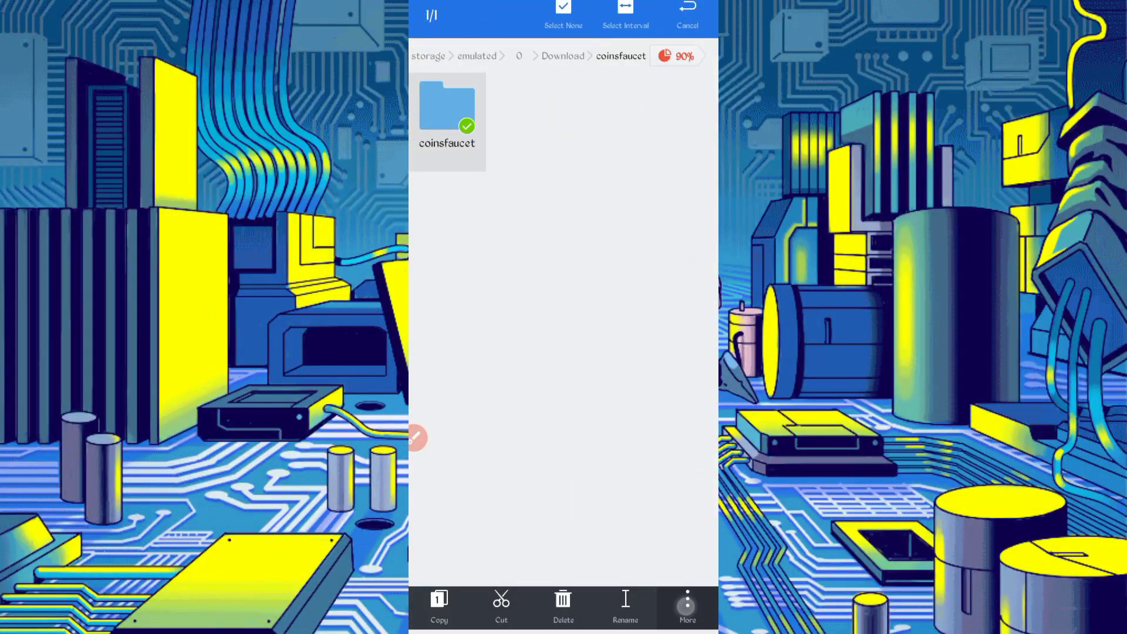
{"action": "left_click", "coordinate": [573, 427]}
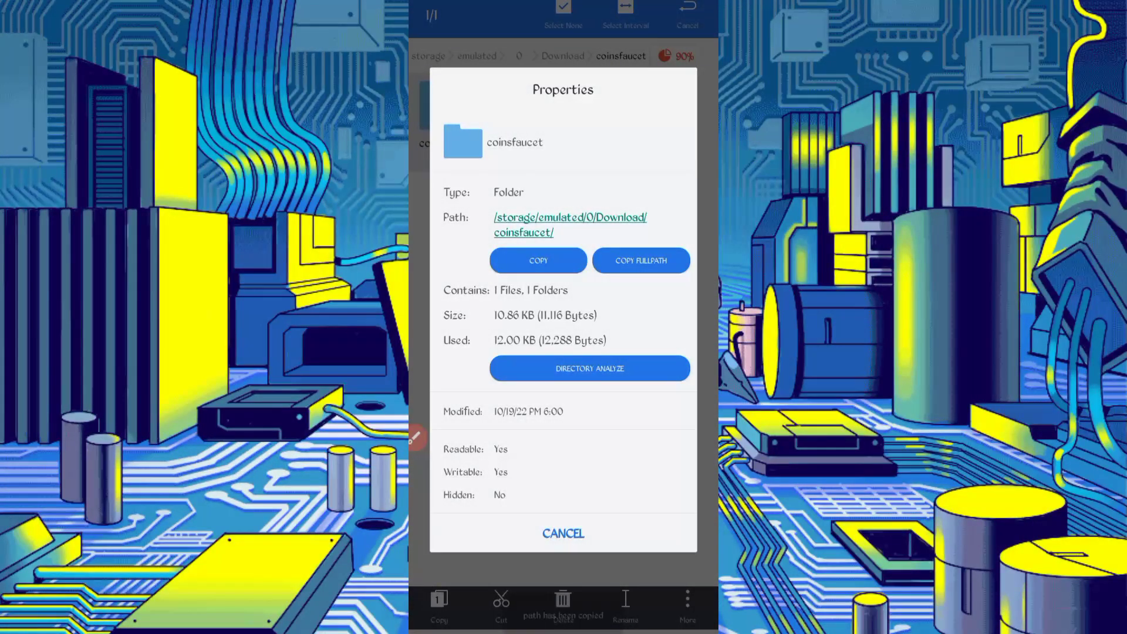
- Launch Termux and answer n to the oh-my-zsh update prompt
{"action": "key", "text": "Home"}
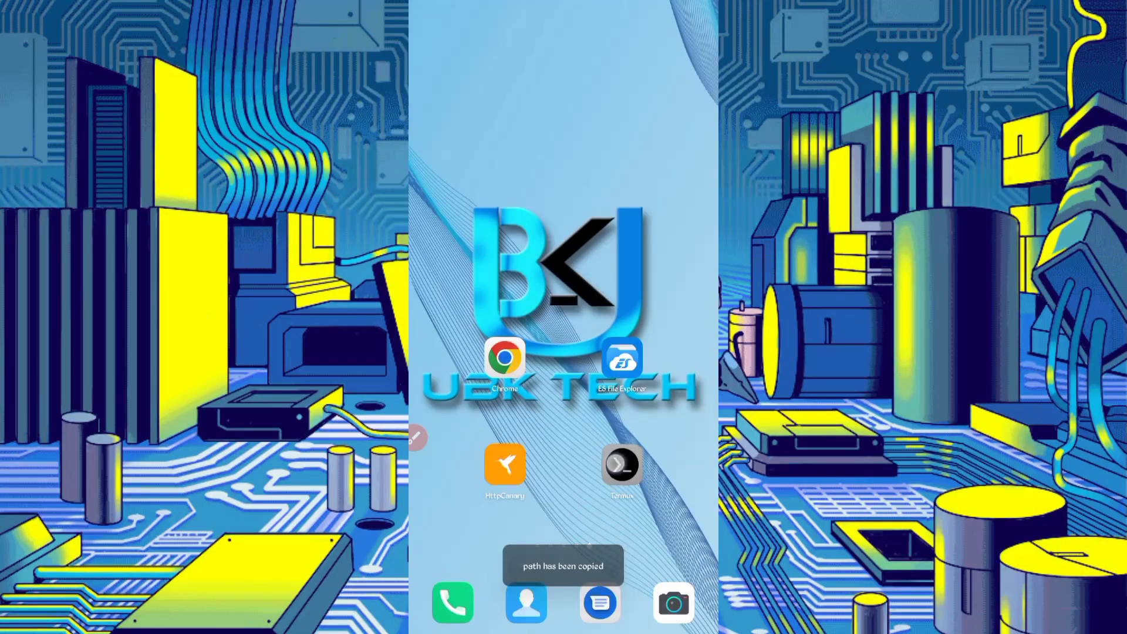
{"action": "left_click", "coordinate": [622, 465]}
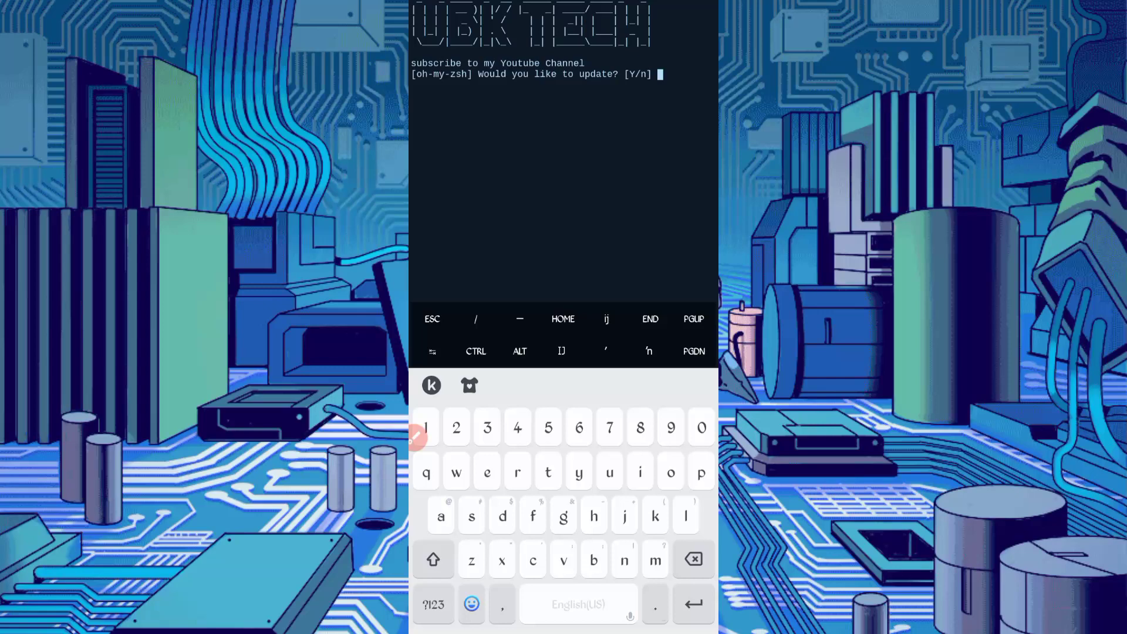
{"action": "type", "text": "n"}
{"action": "key", "text": "Return"}
{"action": "key", "text": "Return"}
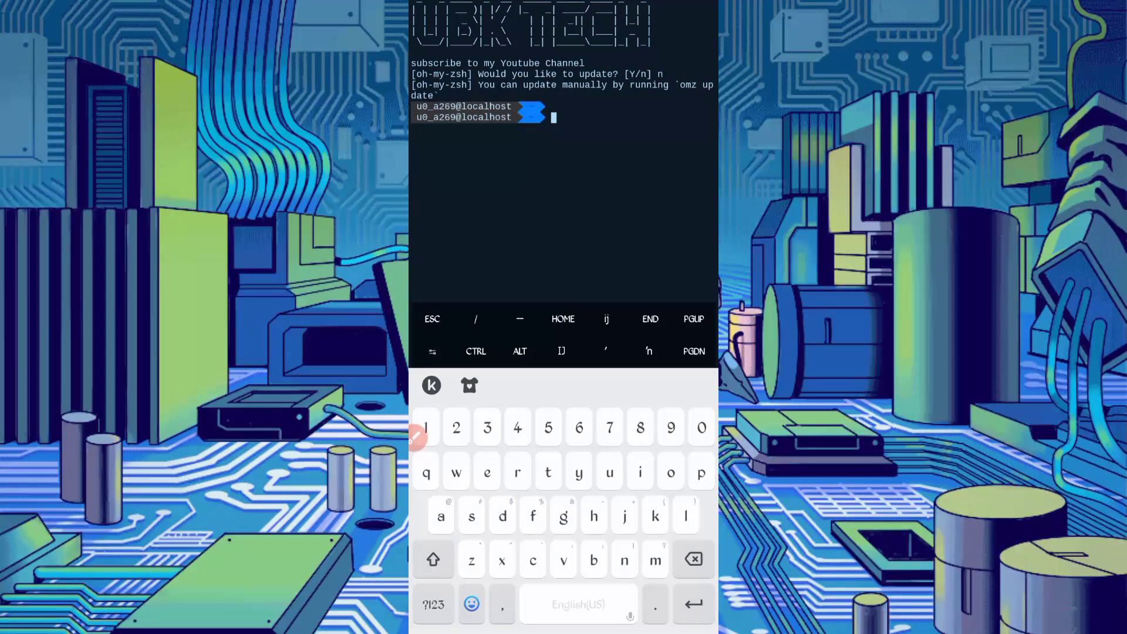
{"action": "type", "text": "cd"}
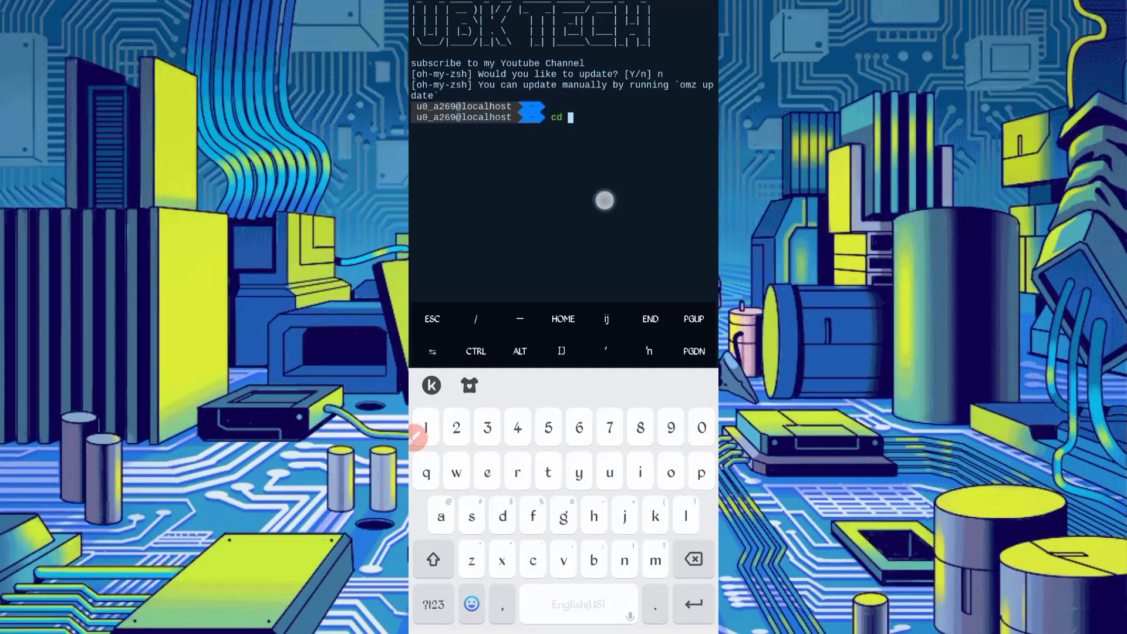
- cd into the pasted Download/coinsfaucet path, list its files, and run php bot.php
{"action": "left_click", "coordinate": [604, 200]}
{"action": "left_click", "coordinate": [597, 177]}
{"action": "key", "text": "Return"}
{"action": "type", "text": "l"}
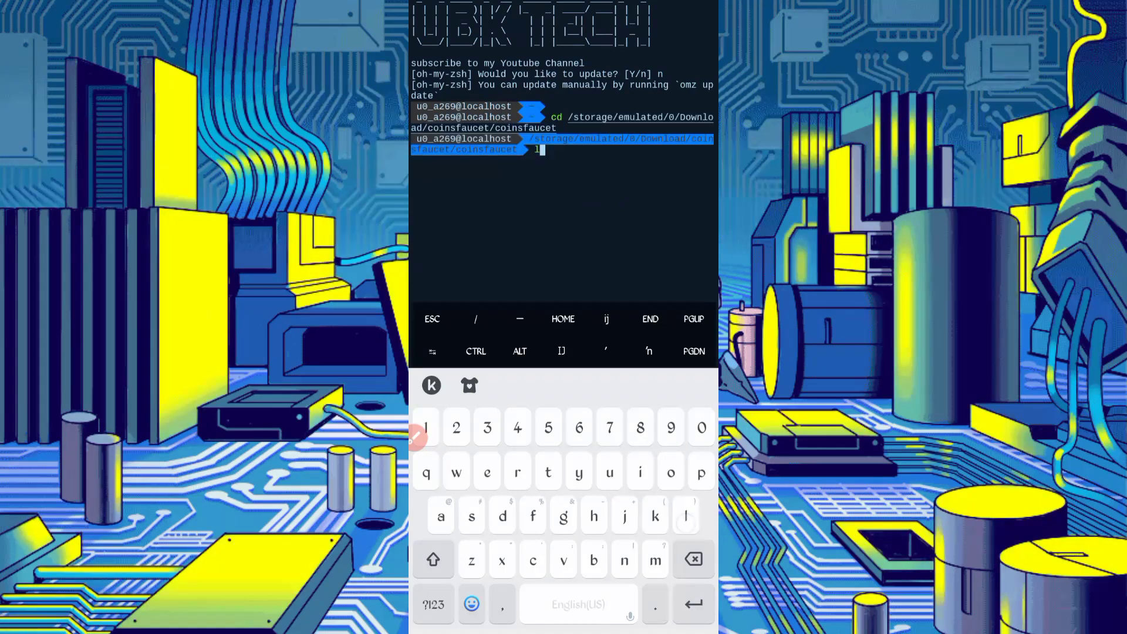
{"action": "type", "text": "s"}
{"action": "key", "text": "Return"}
{"action": "type", "text": "p"}
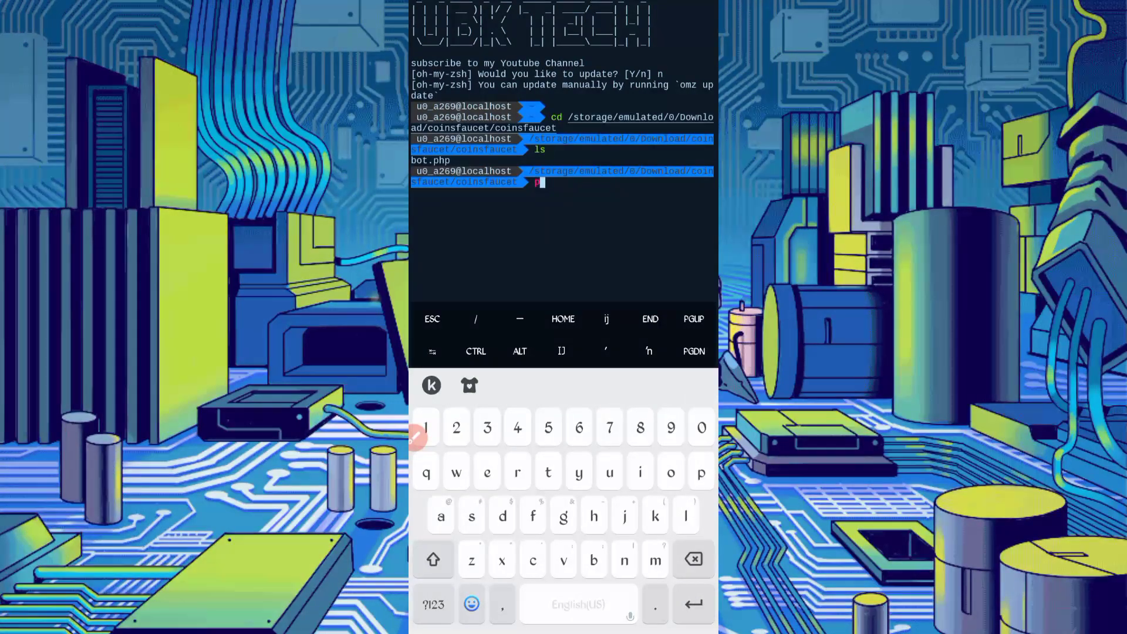
{"action": "type", "text": "hp bot.php"}
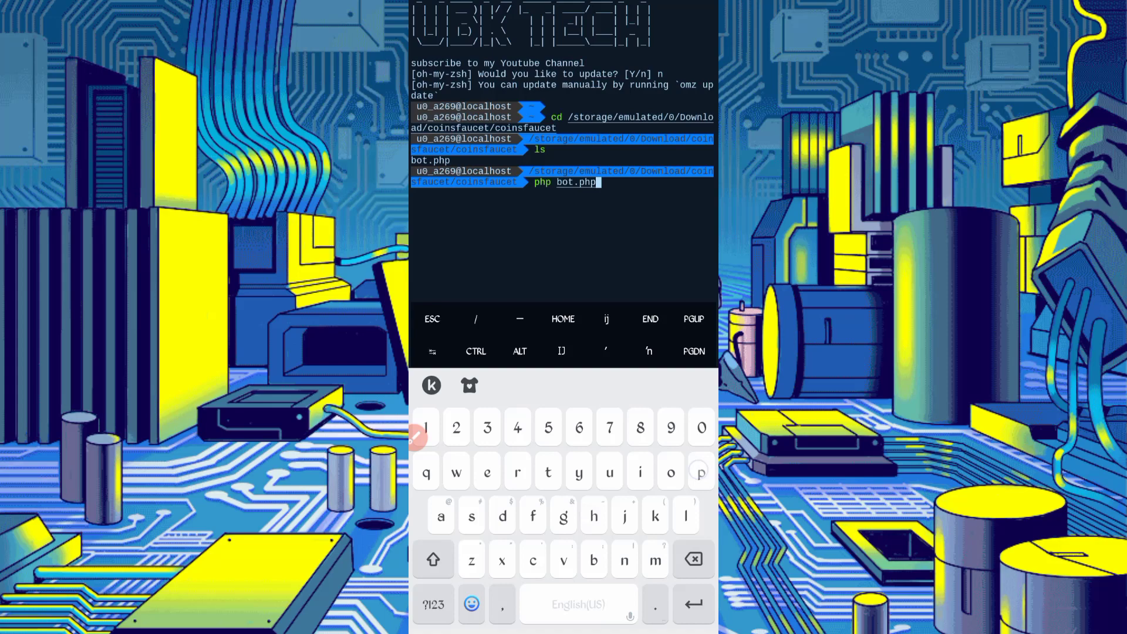
{"action": "key", "text": "Return"}
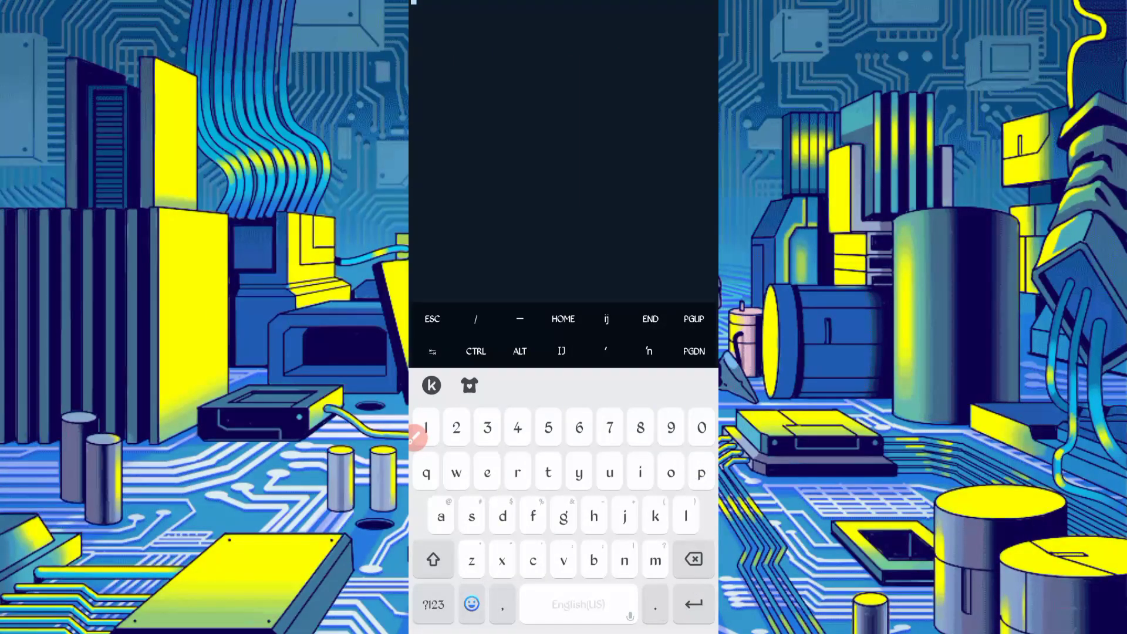
- Draw marks on the Termux screen, then return to the home screen
{"action": "left_click", "coordinate": [418, 436]}
{"action": "left_click_drag", "start_coordinate": [557, 9], "coordinate": [637, 136]}
{"action": "left_click_drag", "start_coordinate": [555, 7], "coordinate": [570, 66]}
{"action": "left_click_drag", "start_coordinate": [555, 7], "coordinate": [599, 26]}
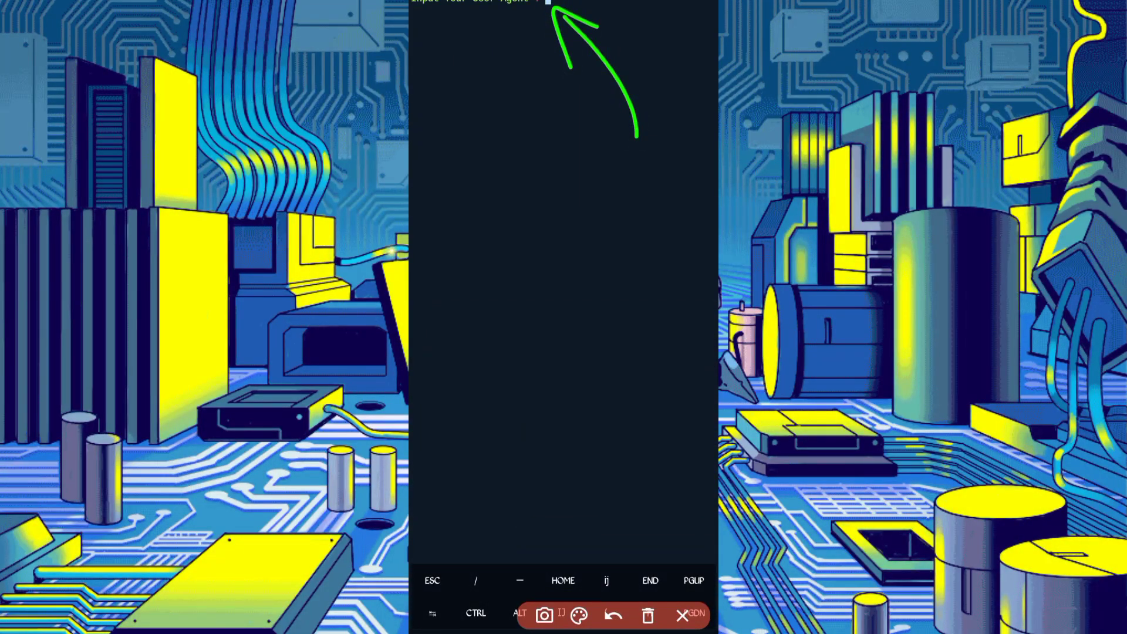
{"action": "left_click", "coordinate": [648, 615]}
{"action": "left_click", "coordinate": [682, 616]}
{"action": "key", "text": "super"}
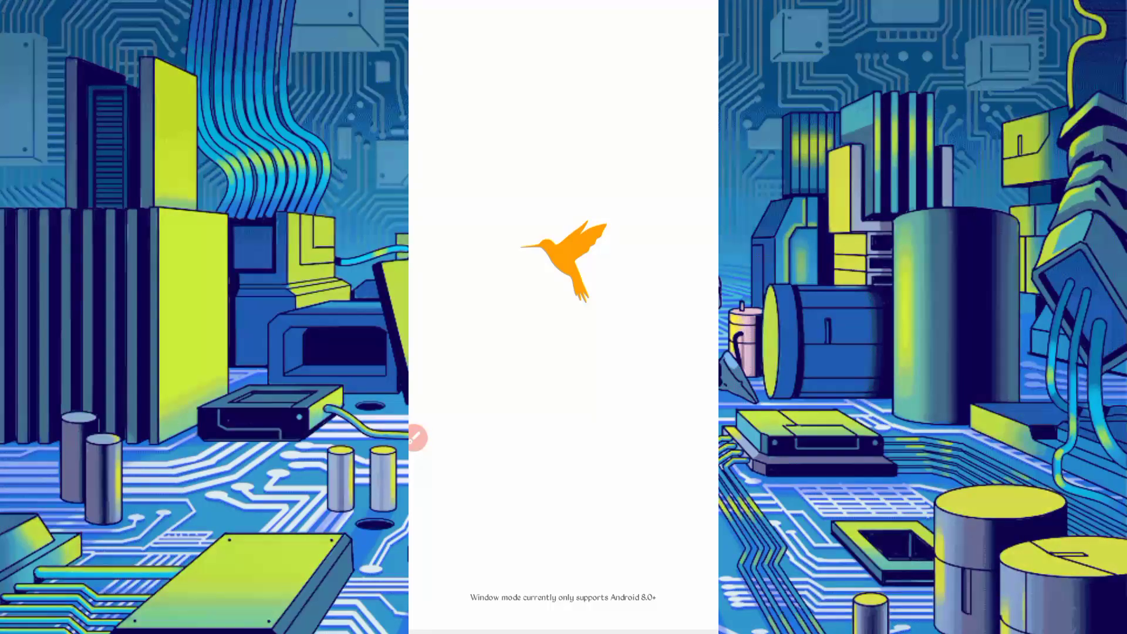
- Mark HttpCanary's main screen and open its side menu
{"action": "left_click", "coordinate": [416, 438]}
{"action": "mouse_move", "coordinate": [526, 299]}
{"action": "left_mouse_down"}
{"action": "mouse_move", "coordinate": [538, 360]}
{"action": "mouse_move", "coordinate": [617, 343]}
{"action": "left_mouse_up"}
{"action": "left_click", "coordinate": [647, 616]}
{"action": "left_click", "coordinate": [682, 616]}
{"action": "left_click", "coordinate": [432, 14]}
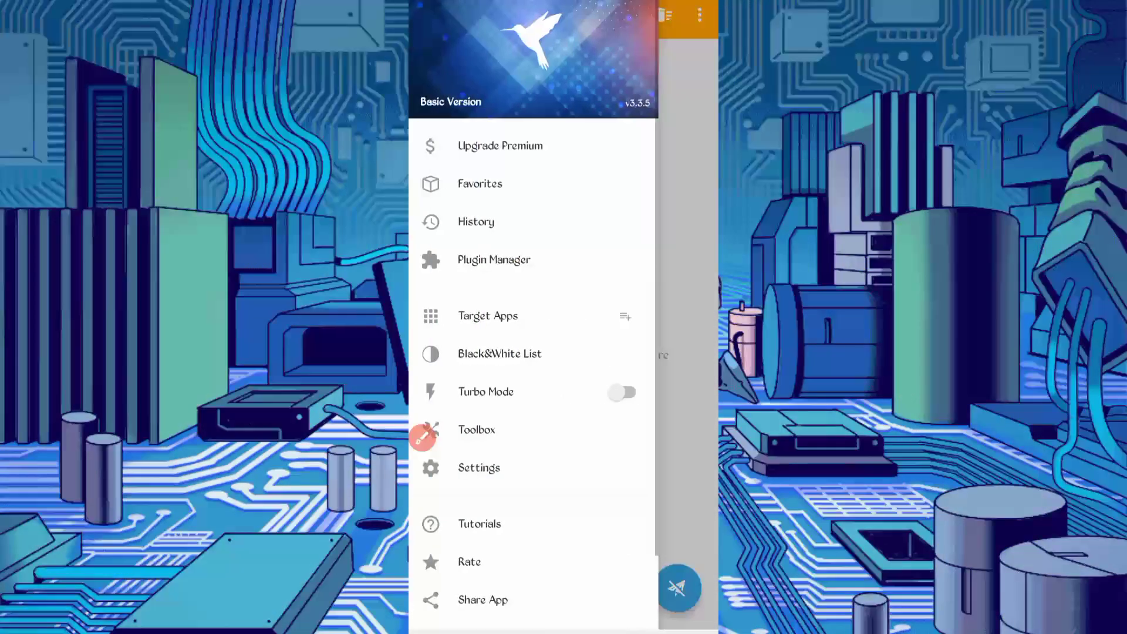
- Close the side menu, start traffic capture with the floating button, and leave HttpCanary
{"action": "left_click", "coordinate": [421, 438]}
{"action": "mouse_move", "coordinate": [494, 428]}
{"action": "left_mouse_down"}
{"action": "mouse_move", "coordinate": [529, 448]}
{"action": "mouse_move", "coordinate": [493, 472]}
{"action": "left_mouse_up"}
{"action": "left_click", "coordinate": [647, 616]}
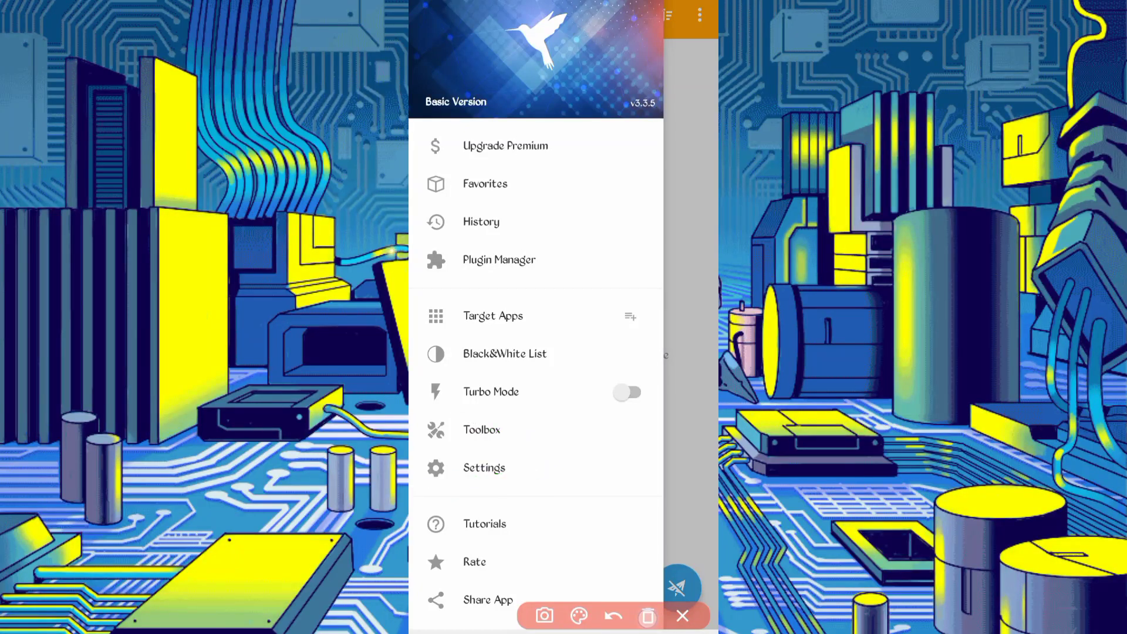
{"action": "left_click", "coordinate": [682, 616]}
{"action": "left_click", "coordinate": [685, 519]}
{"action": "left_click", "coordinate": [678, 587]}
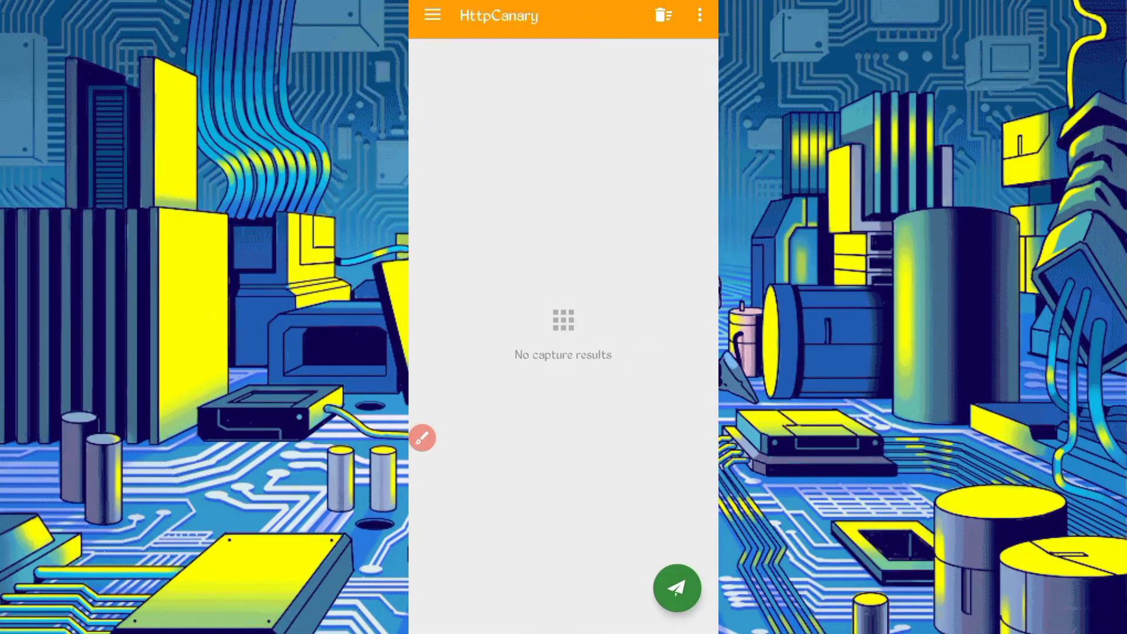
{"action": "key", "text": "super"}
- Reopen CoinFaucet in the browser and show the home page's site menu with Login
{"action": "left_click", "coordinate": [505, 358]}
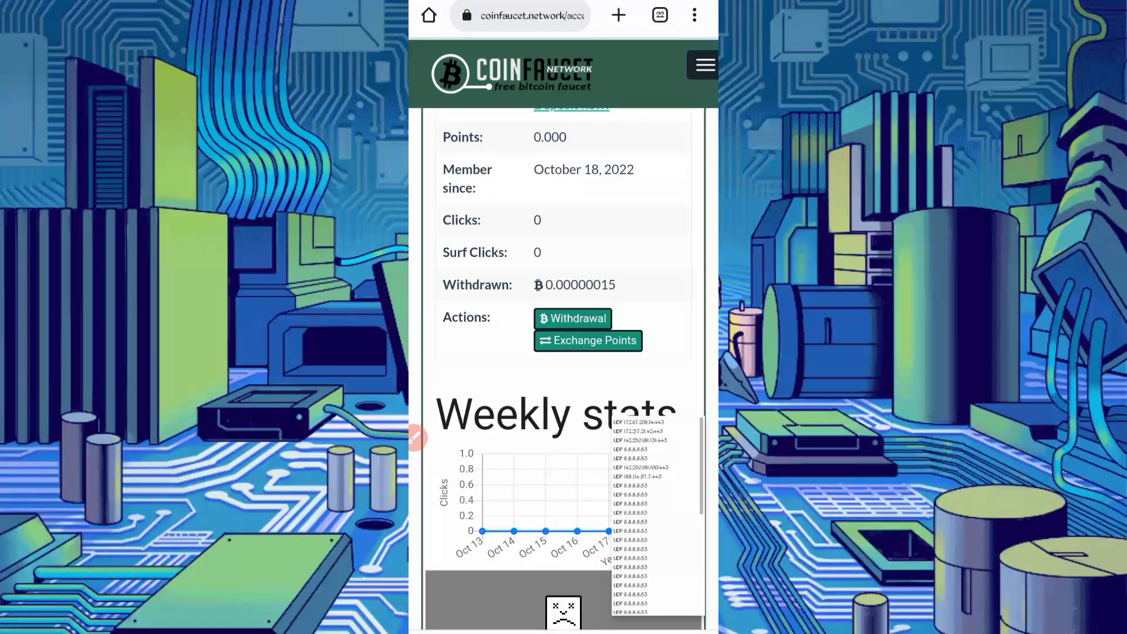
{"action": "left_click", "coordinate": [705, 66]}
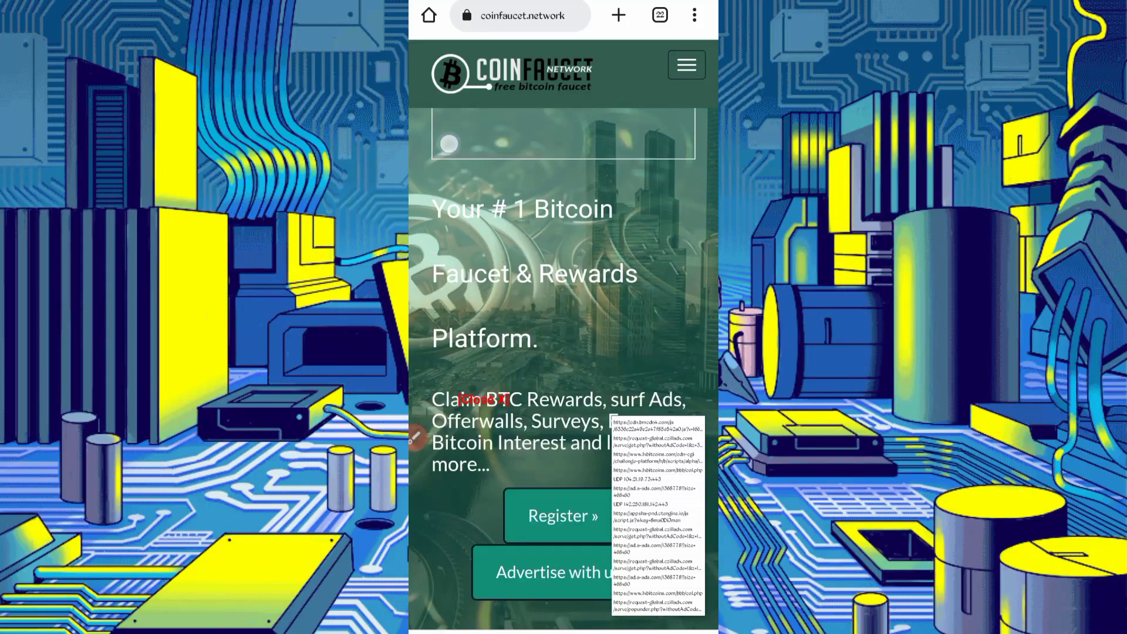
{"action": "scroll", "coordinate": [564, 352], "scroll_direction": "down", "scroll_amount": 3}
{"action": "left_click", "coordinate": [687, 66]}
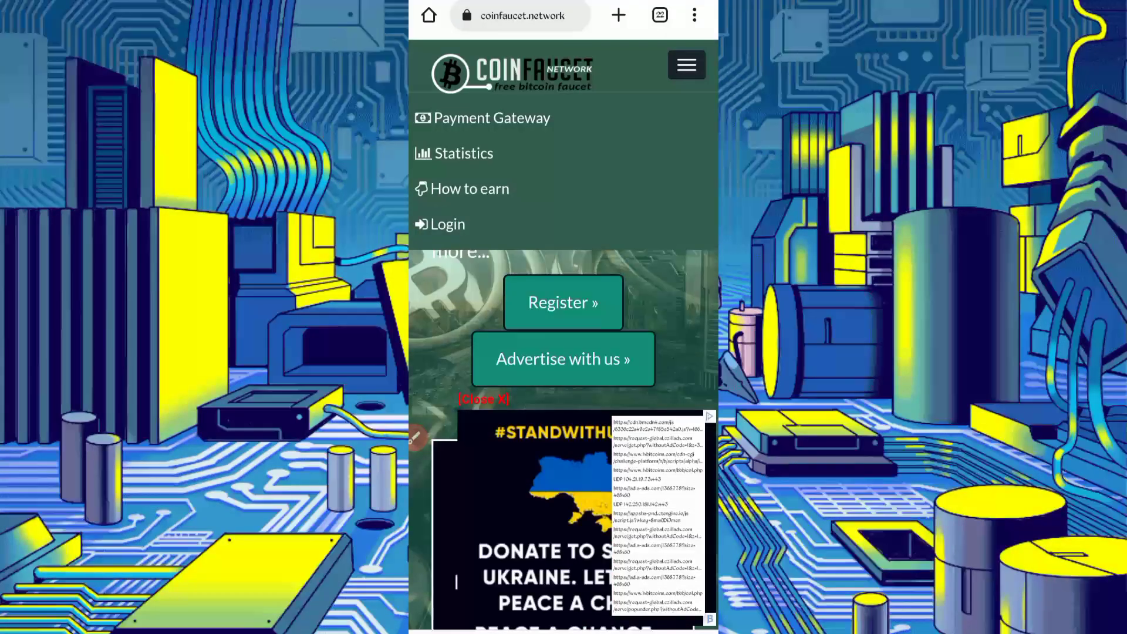
- Log in to Coinfaucet.network with the saved credentials, then go to Faucet Claim
{"action": "left_click", "coordinate": [440, 223]}
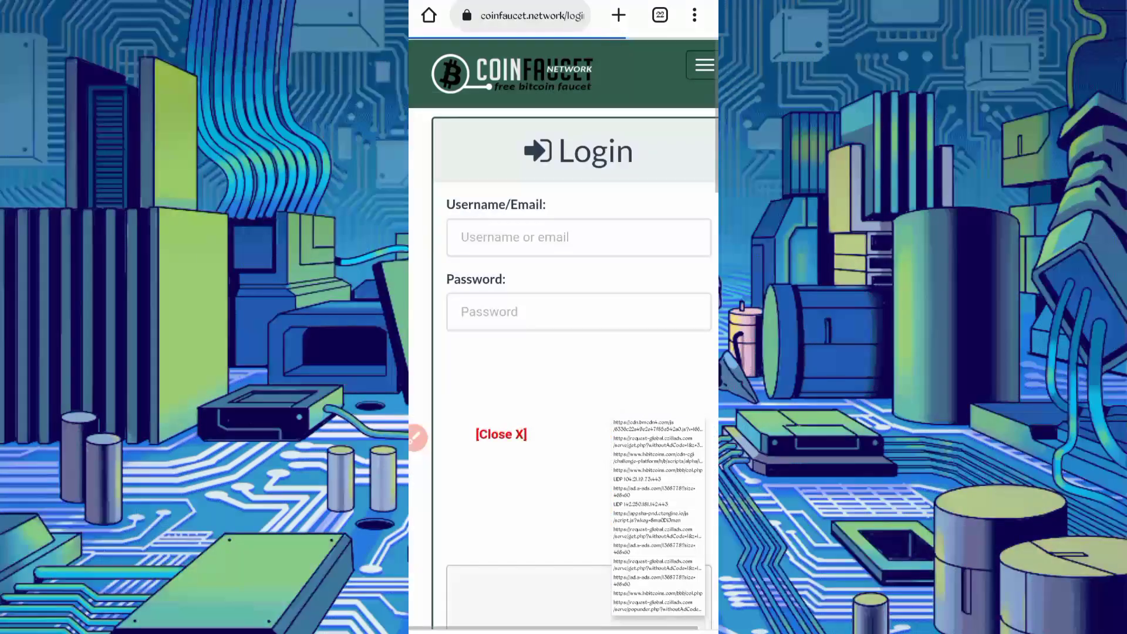
{"action": "left_click", "coordinate": [493, 436]}
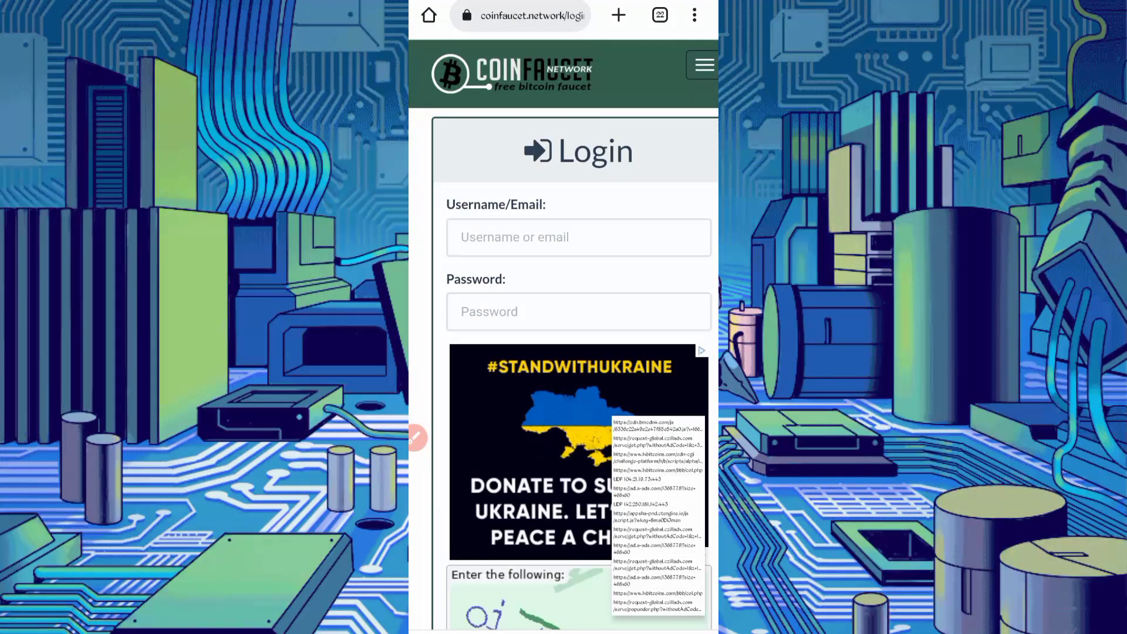
{"action": "left_click", "coordinate": [471, 239]}
{"action": "left_click", "coordinate": [481, 590]}
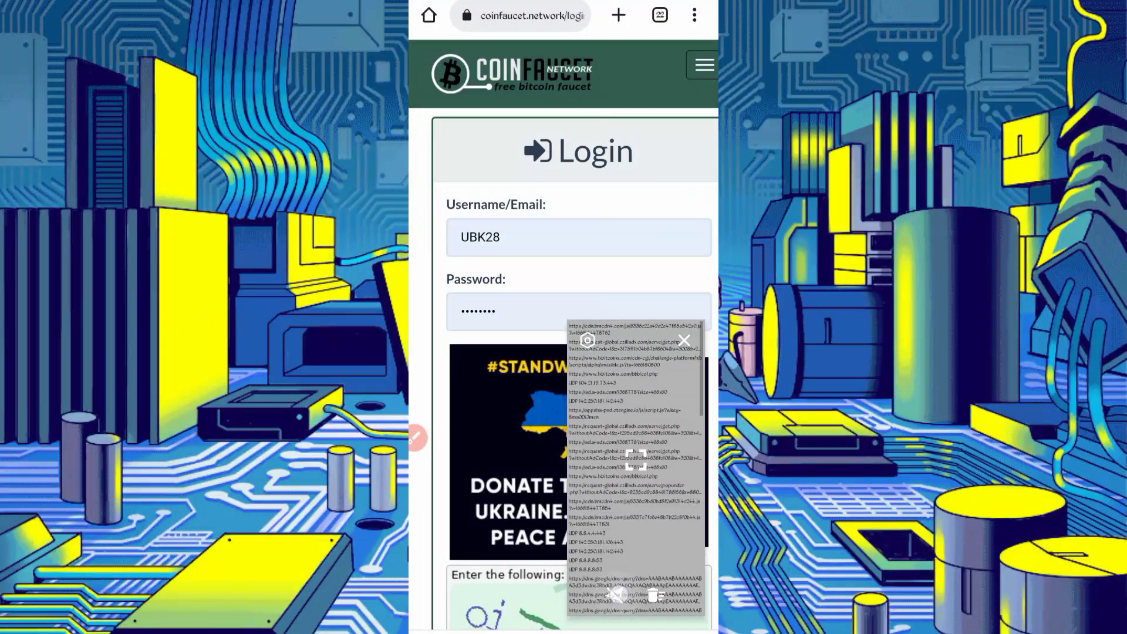
{"action": "scroll", "coordinate": [564, 352], "scroll_direction": "down", "scroll_amount": 2}
{"action": "scroll", "coordinate": [564, 353], "scroll_direction": "down", "scroll_amount": 4}
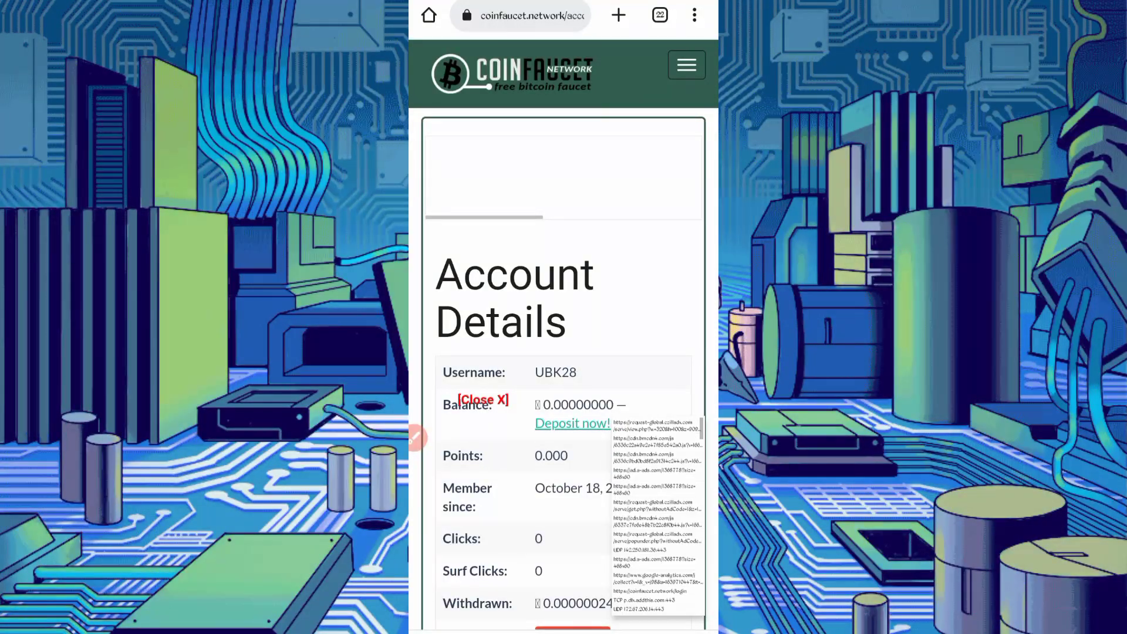
{"action": "left_click", "coordinate": [686, 65]}
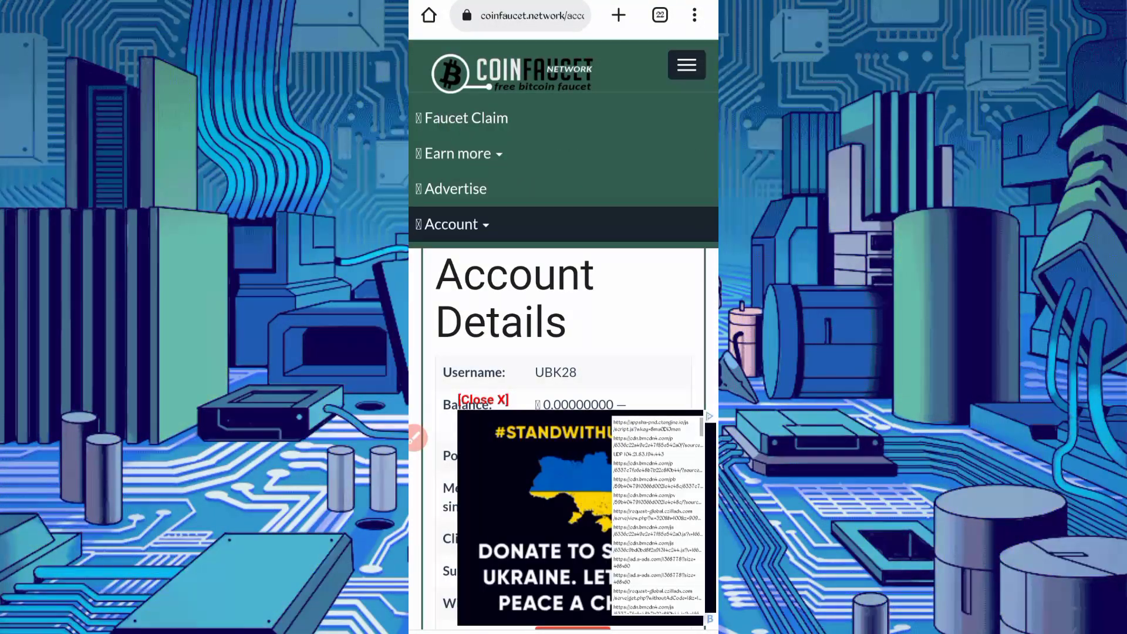
{"action": "left_click", "coordinate": [466, 118]}
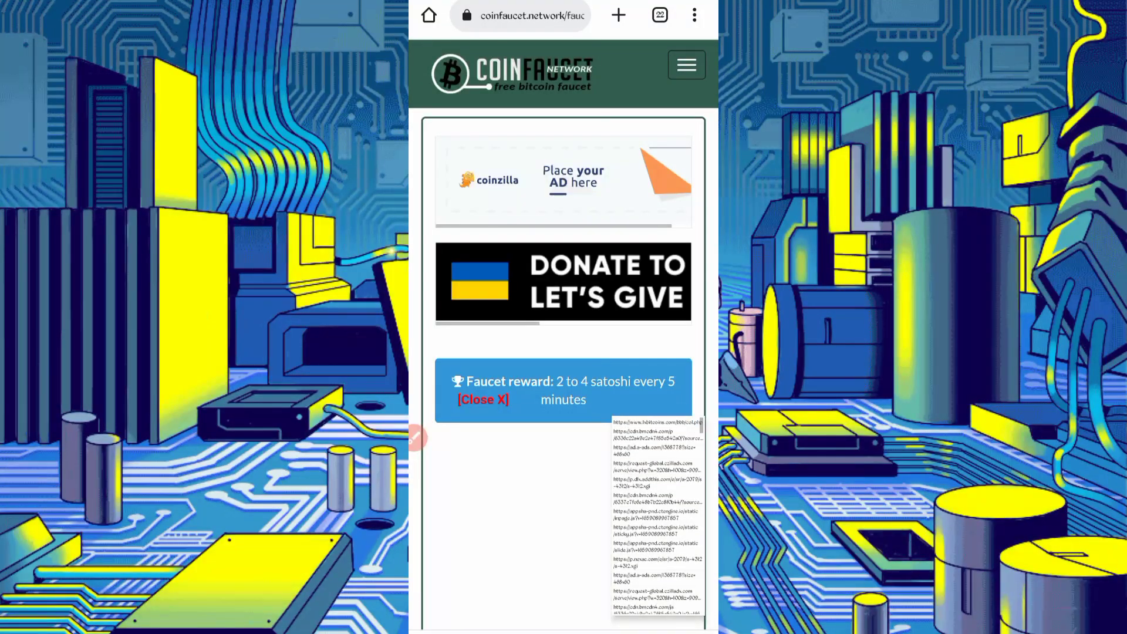
{"action": "scroll", "coordinate": [565, 352], "scroll_direction": "down", "scroll_amount": 4}
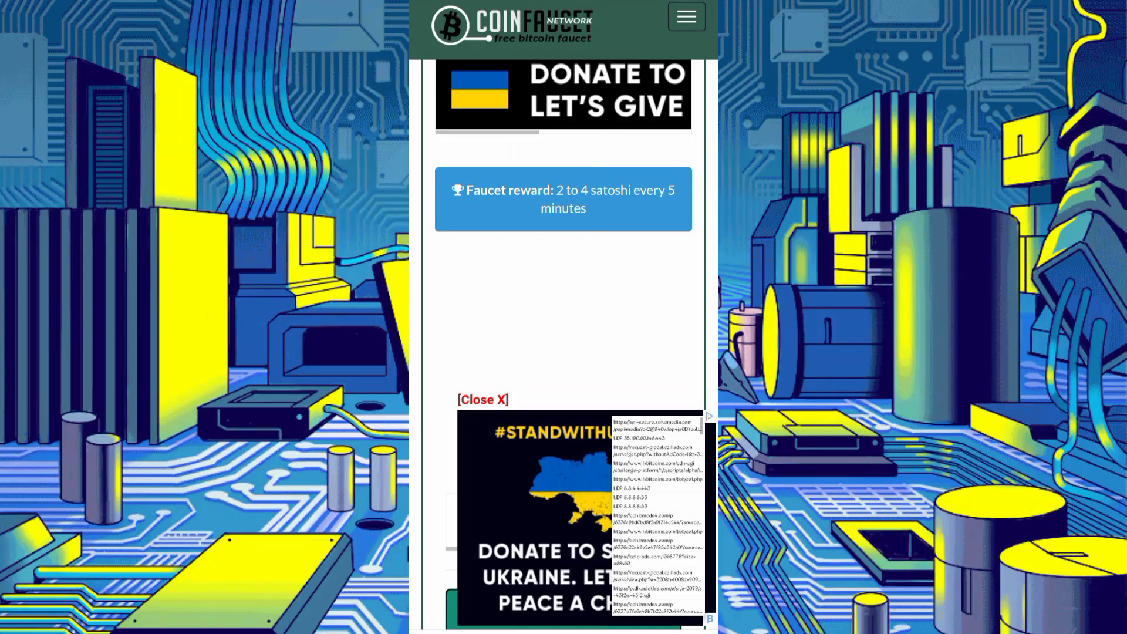
- Scroll to the 2–4 satoshi Faucet reward box, then switch to HttpCanary's captured requests
{"action": "mouse_move", "coordinate": [524, 167]}
{"action": "left_mouse_down"}
{"action": "mouse_move", "coordinate": [653, 242]}
{"action": "mouse_move", "coordinate": [520, 171]}
{"action": "left_mouse_up"}
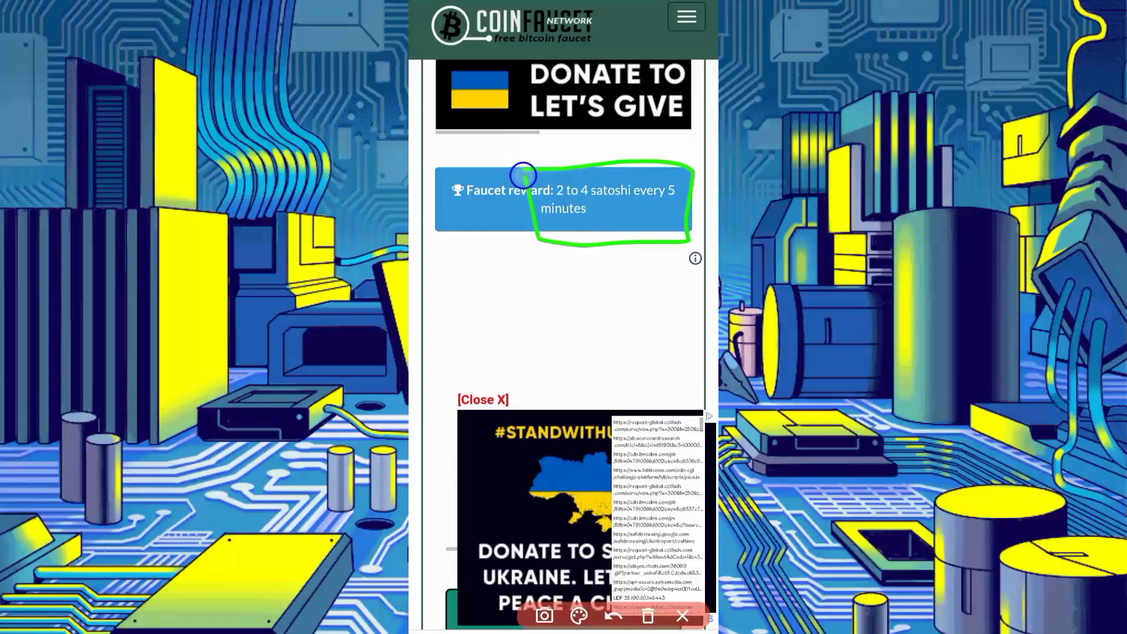
{"action": "left_click_drag", "start_coordinate": [604, 342], "coordinate": [483, 200]}
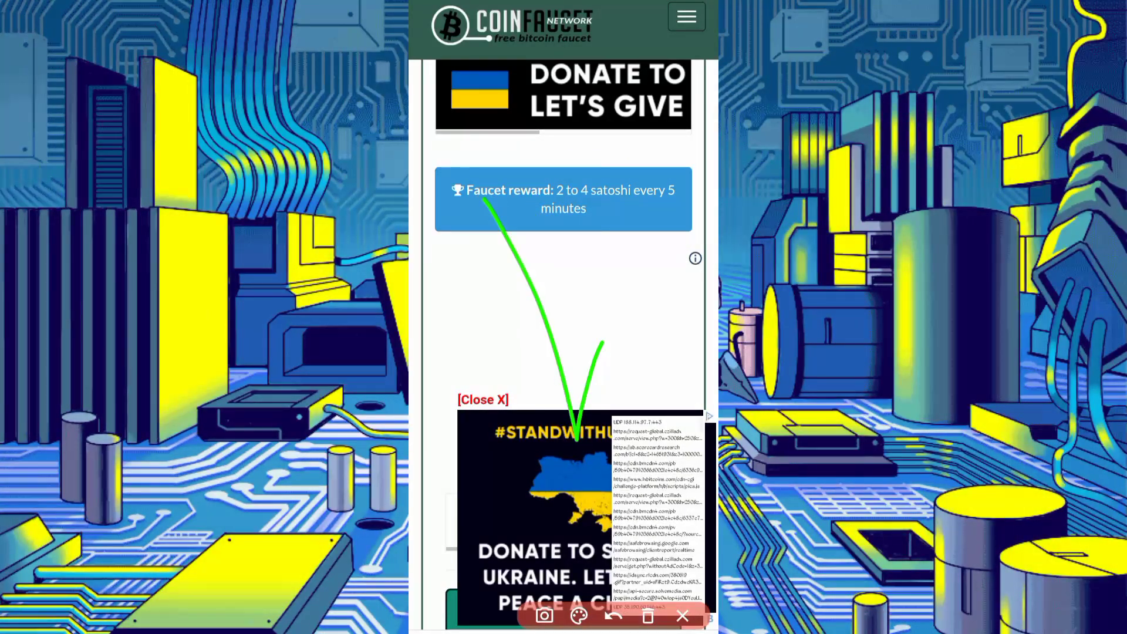
{"action": "left_click", "coordinate": [656, 511]}
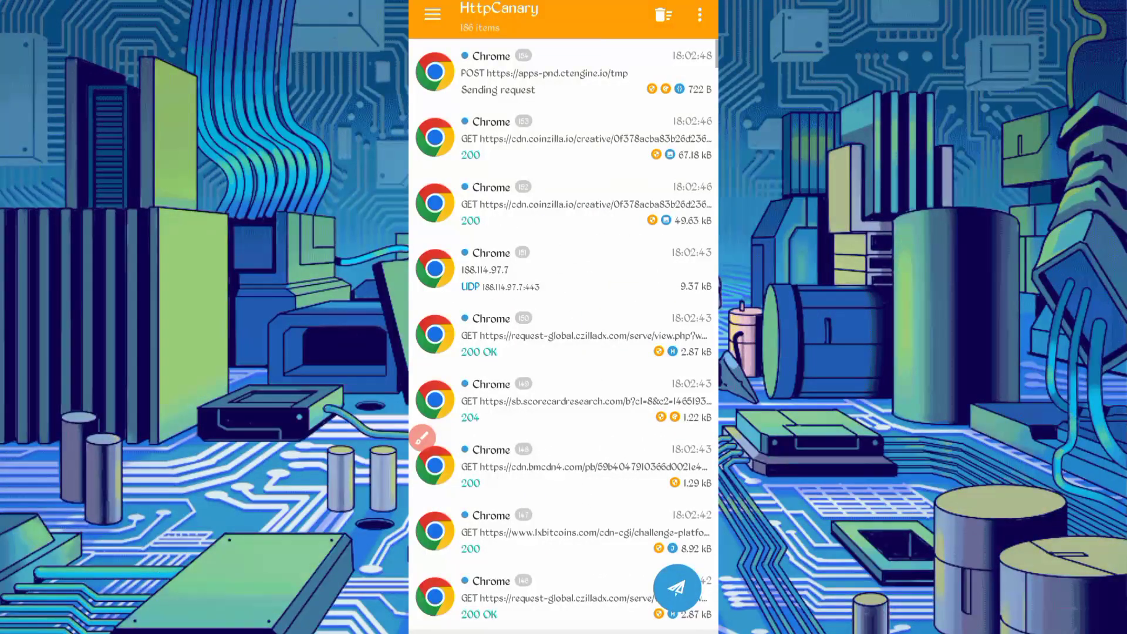
- Open HttpCanary's host filter and tick coinfaucet.network
{"action": "left_click", "coordinate": [699, 16]}
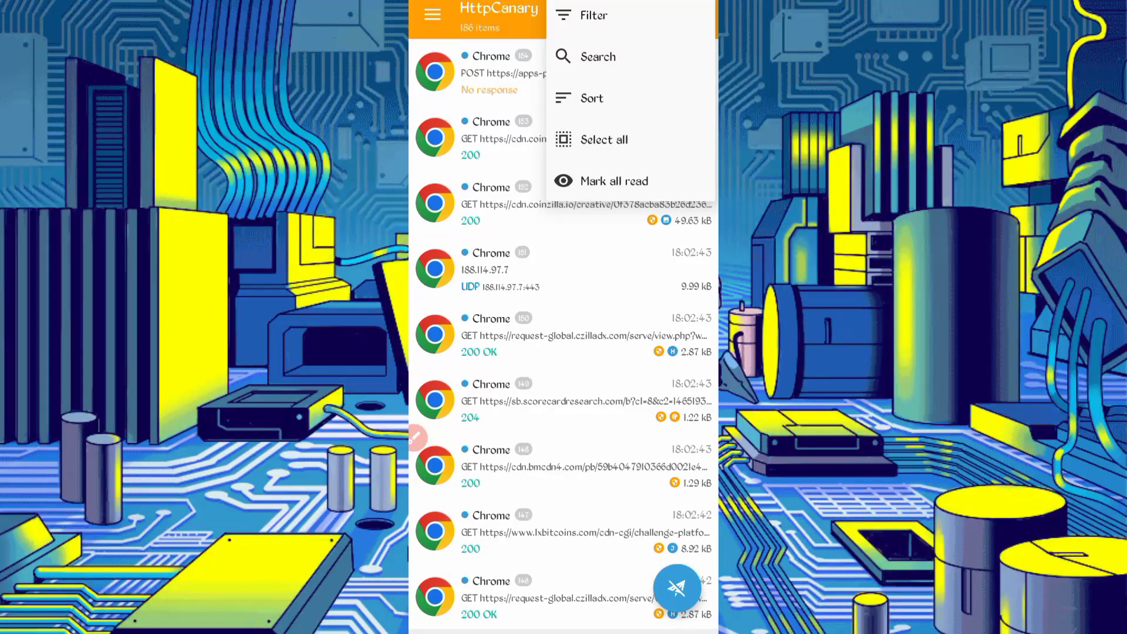
{"action": "left_click", "coordinate": [594, 14]}
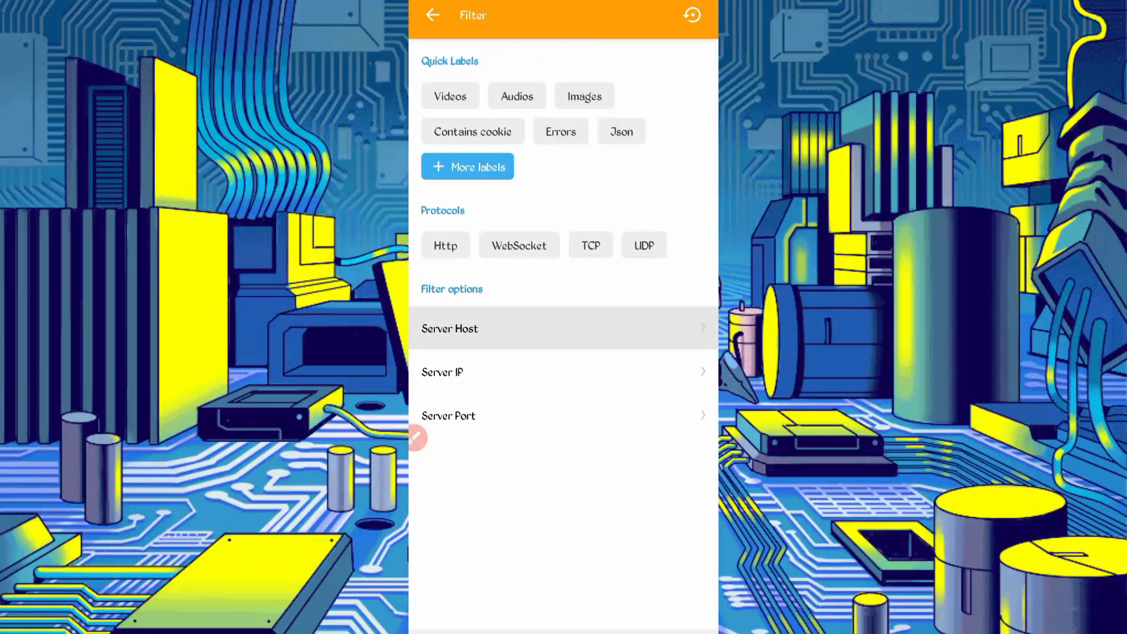
{"action": "left_click", "coordinate": [449, 329]}
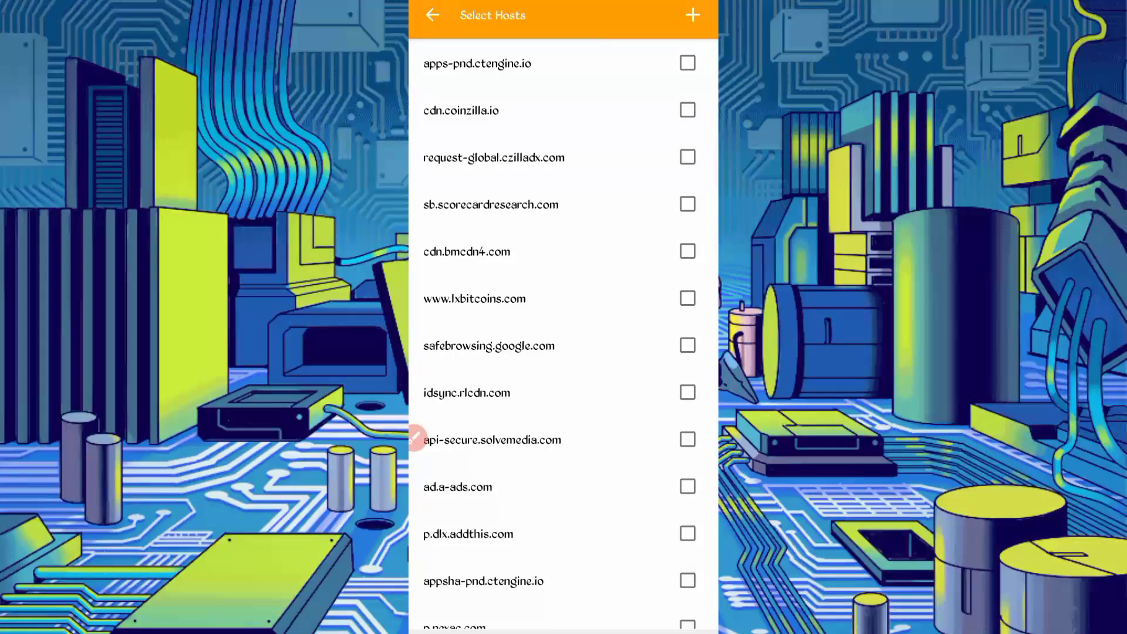
{"action": "scroll", "coordinate": [416, 438], "scroll_direction": "down", "scroll_amount": 5}
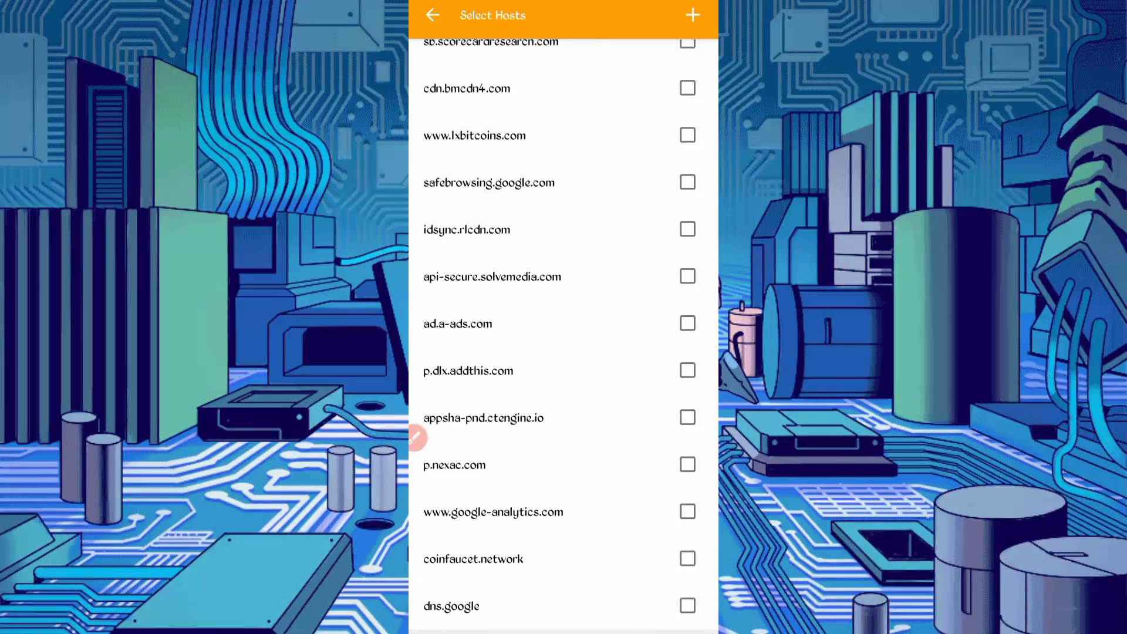
{"action": "left_click", "coordinate": [417, 438]}
{"action": "left_click_drag", "start_coordinate": [424, 533], "coordinate": [432, 572]}
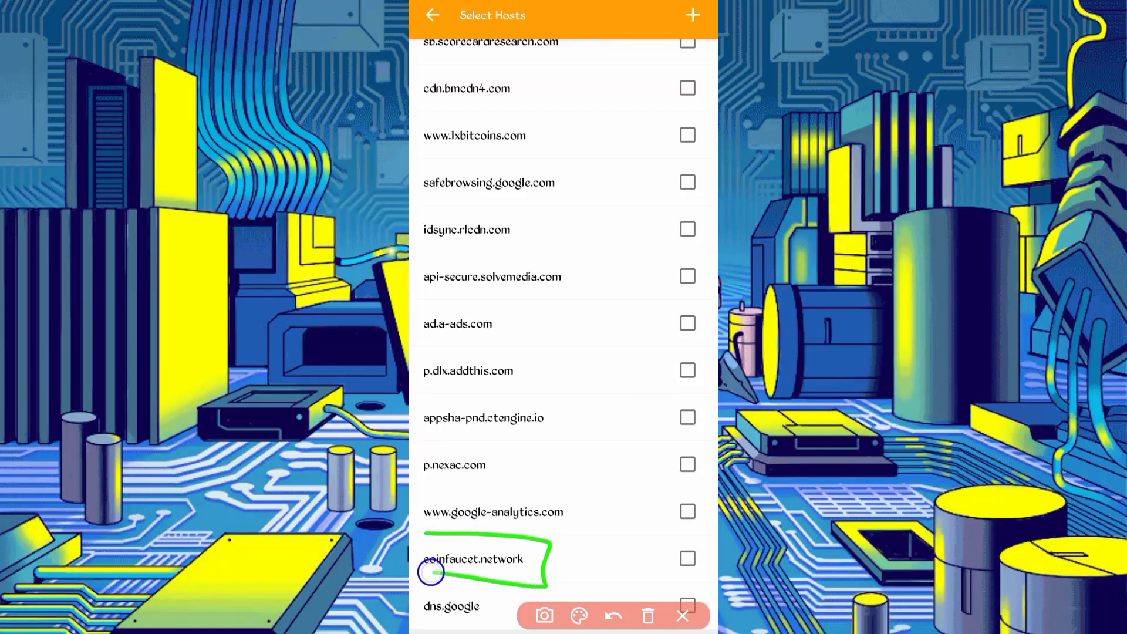
{"action": "left_click", "coordinate": [647, 616]}
{"action": "left_click", "coordinate": [684, 616]}
{"action": "left_click", "coordinate": [605, 558]}
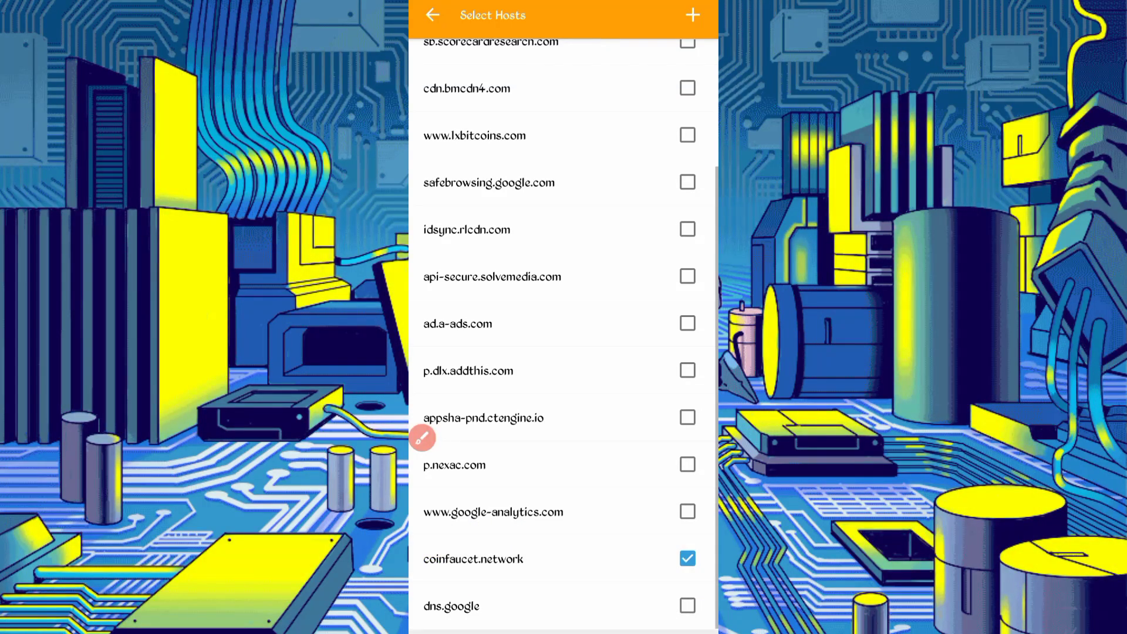
{"action": "scroll", "coordinate": [491, 490], "scroll_direction": "up", "scroll_amount": 1}
{"action": "scroll", "coordinate": [490, 490], "scroll_direction": "up", "scroll_amount": 1}
- Also tick api-secure.solvemedia.com and confirm the host selection
{"action": "left_click", "coordinate": [422, 438]}
{"action": "mouse_move", "coordinate": [424, 309]}
{"action": "left_mouse_down"}
{"action": "mouse_move", "coordinate": [502, 314]}
{"action": "mouse_move", "coordinate": [495, 355]}
{"action": "left_mouse_up"}
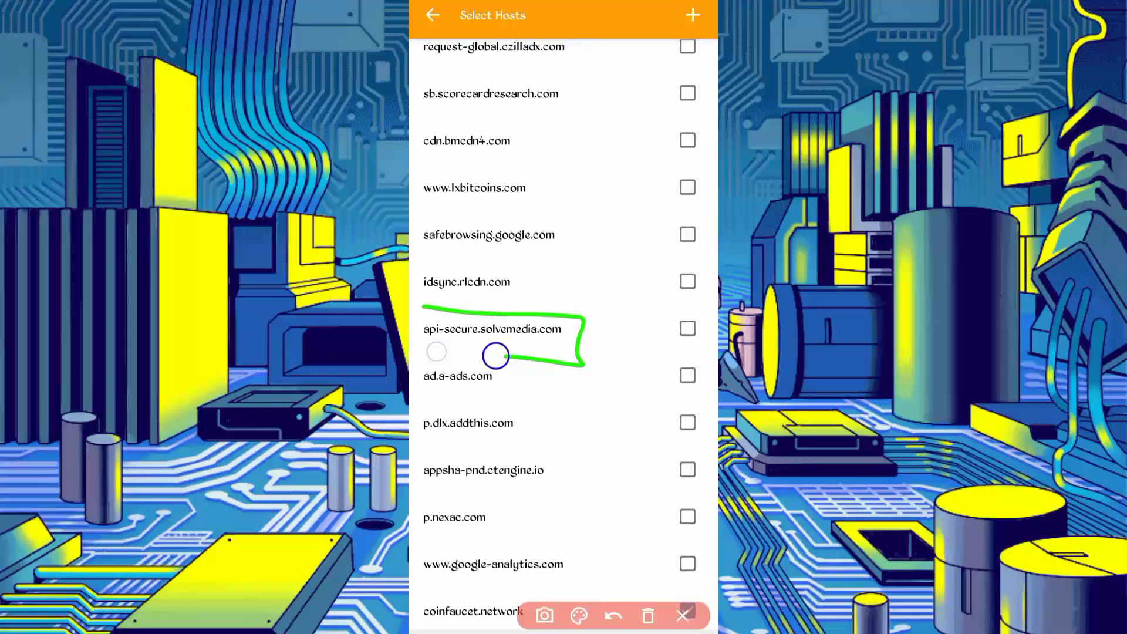
{"action": "left_click", "coordinate": [647, 617]}
{"action": "left_click", "coordinate": [683, 615]}
{"action": "left_click", "coordinate": [687, 329]}
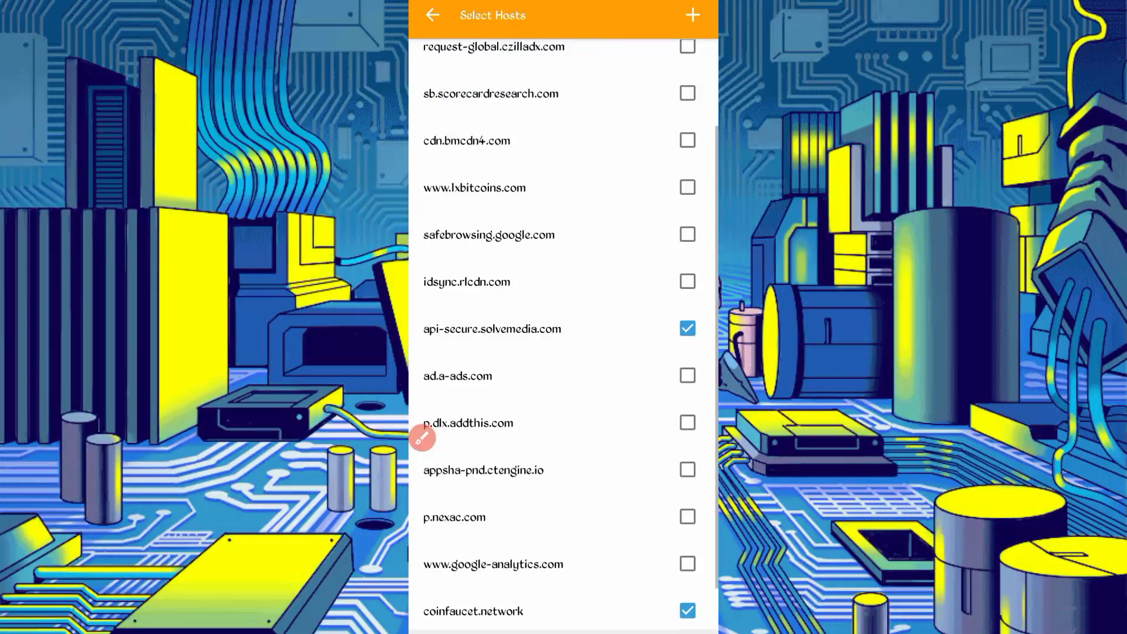
{"action": "left_click", "coordinate": [432, 15]}
- Copy the user-agent header from the coinfaucet.network/faucet request's headers
{"action": "left_click", "coordinate": [432, 15]}
{"action": "scroll", "coordinate": [564, 353], "scroll_direction": "down", "scroll_amount": 5}
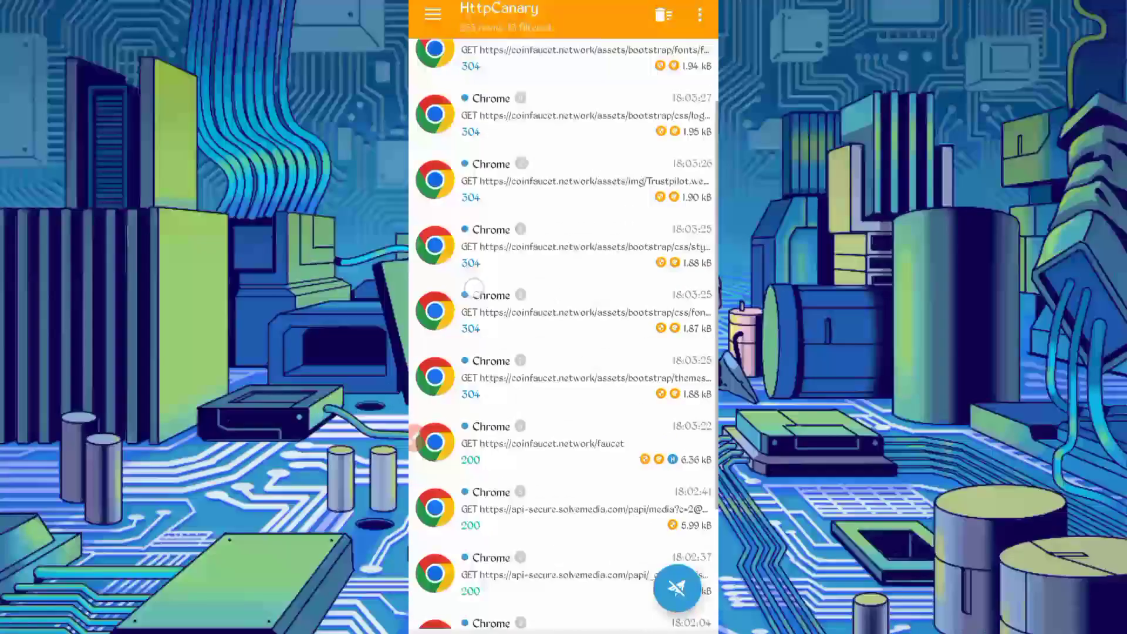
{"action": "left_click", "coordinate": [421, 438]}
{"action": "mouse_move", "coordinate": [480, 324]}
{"action": "left_mouse_down"}
{"action": "mouse_move", "coordinate": [594, 323]}
{"action": "mouse_move", "coordinate": [681, 381]}
{"action": "mouse_move", "coordinate": [492, 363]}
{"action": "left_mouse_up"}
{"action": "left_click", "coordinate": [683, 615]}
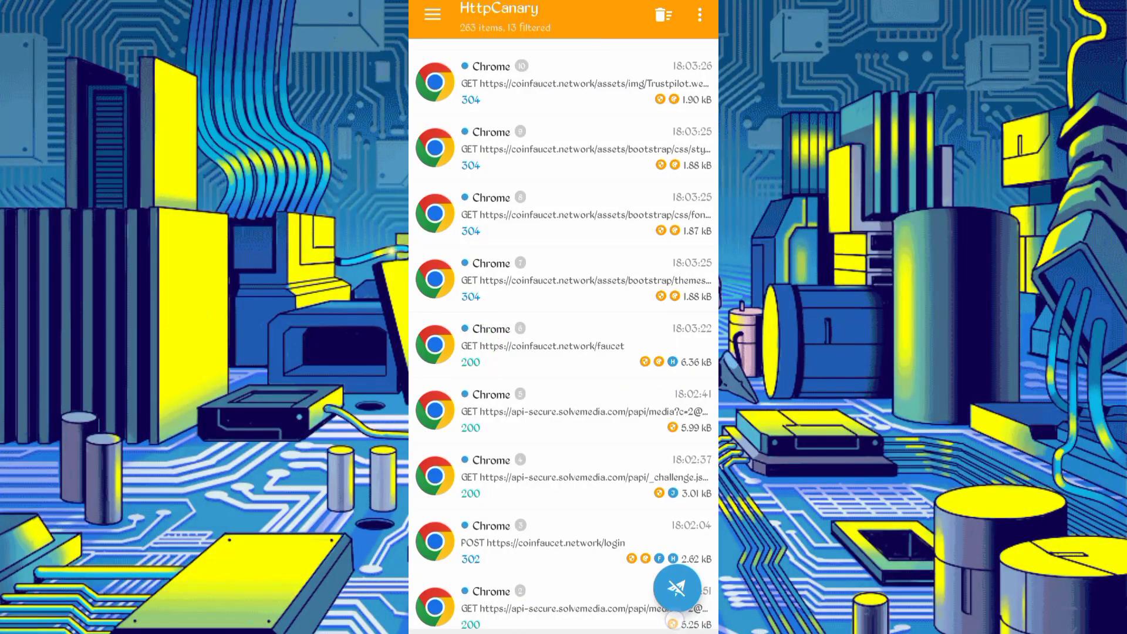
{"action": "left_click", "coordinate": [563, 346]}
{"action": "left_click", "coordinate": [590, 60]}
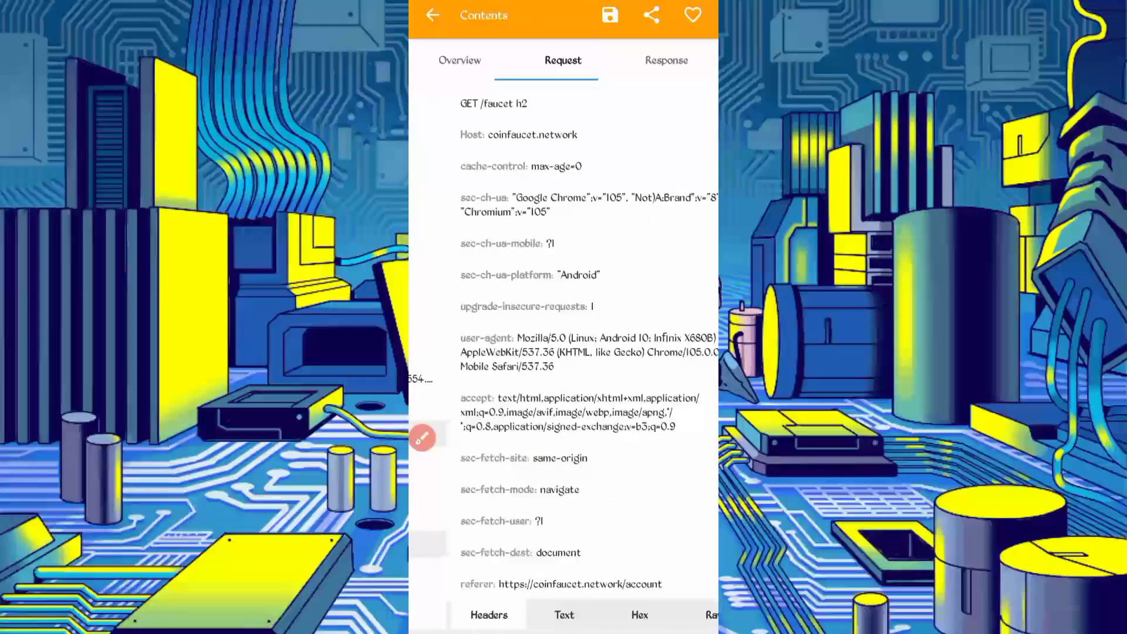
{"action": "left_click", "coordinate": [423, 438]}
{"action": "left_click_drag", "start_coordinate": [438, 314], "coordinate": [449, 347]}
{"action": "left_click", "coordinate": [683, 615]}
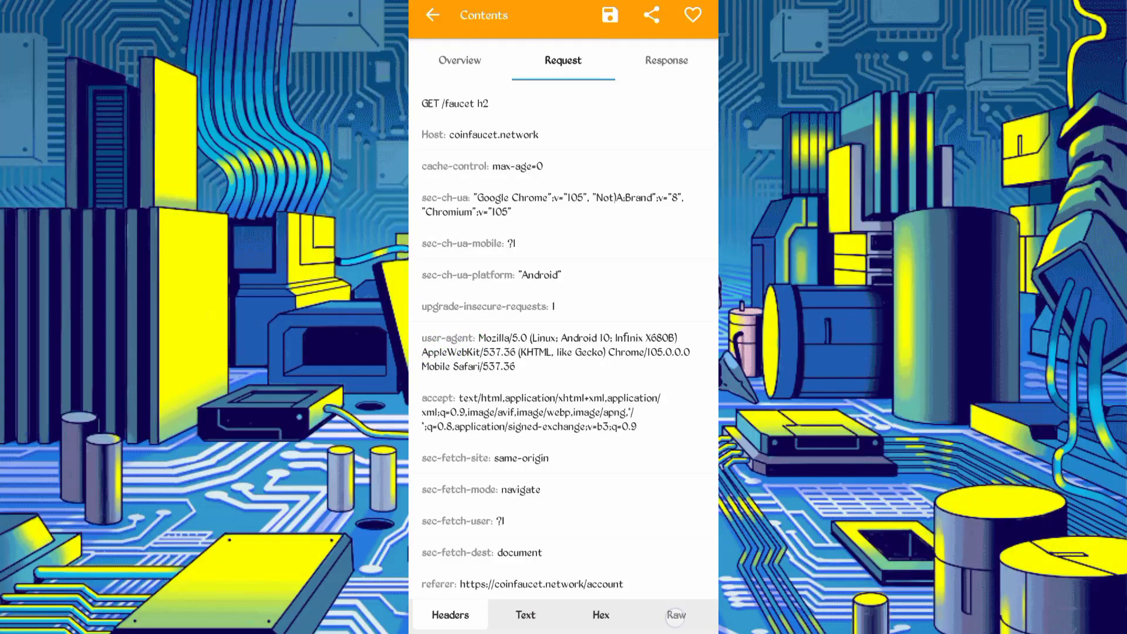
{"action": "left_click", "coordinate": [564, 353]}
- Paste the user-agent at the Termux bot's prompt and submit it
{"action": "key", "text": "super"}
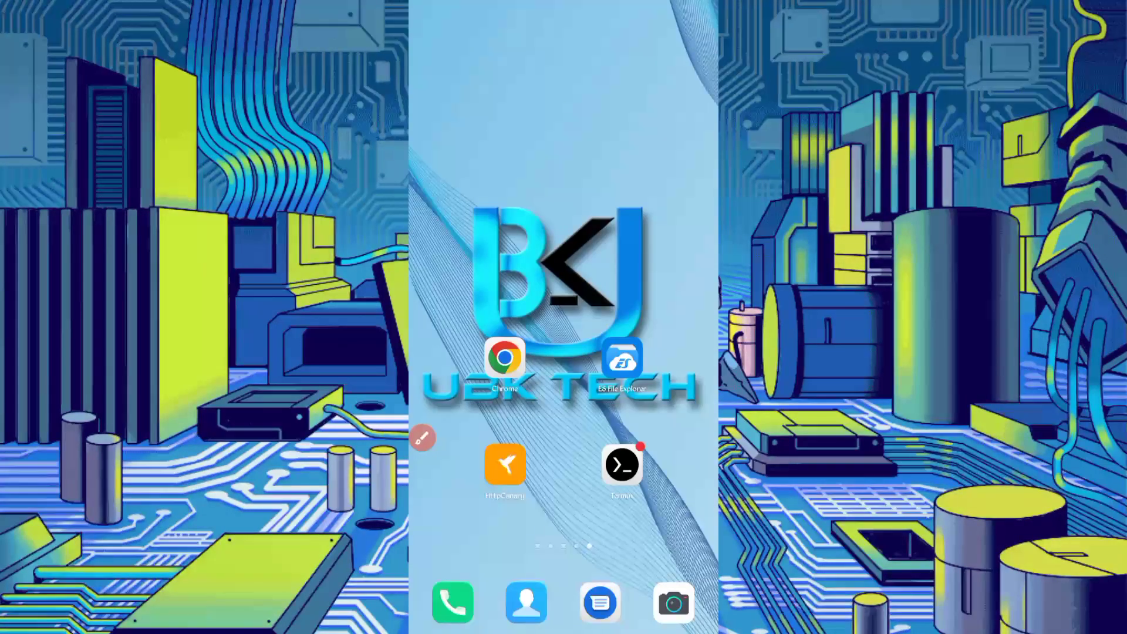
{"action": "left_click", "coordinate": [617, 465]}
{"action": "left_click", "coordinate": [526, 192]}
{"action": "left_click", "coordinate": [520, 164]}
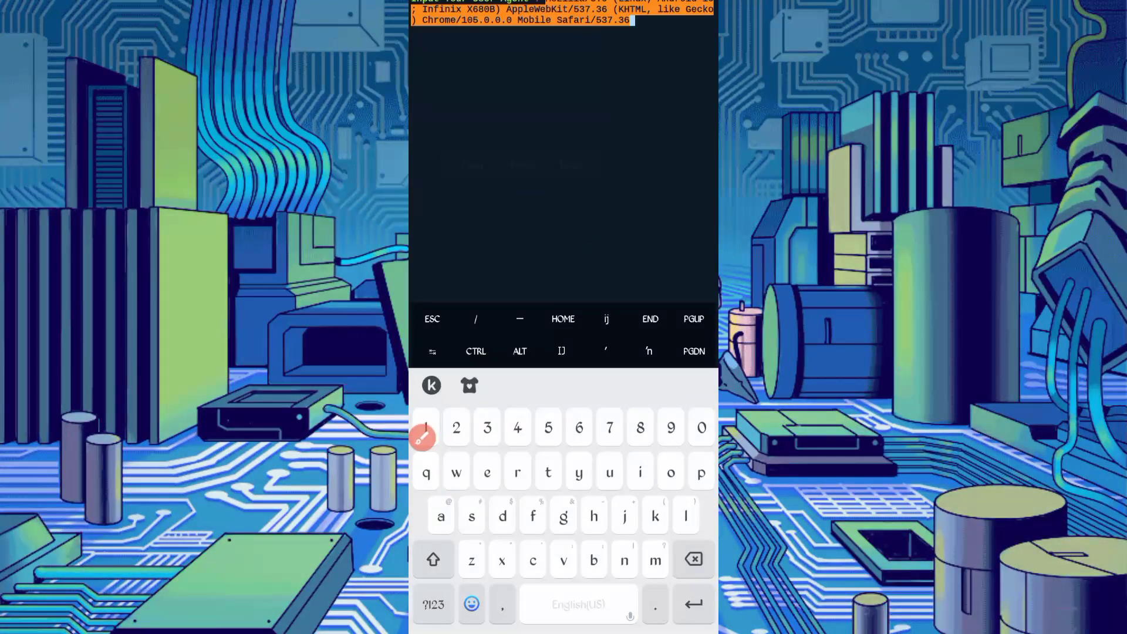
{"action": "left_click", "coordinate": [694, 604]}
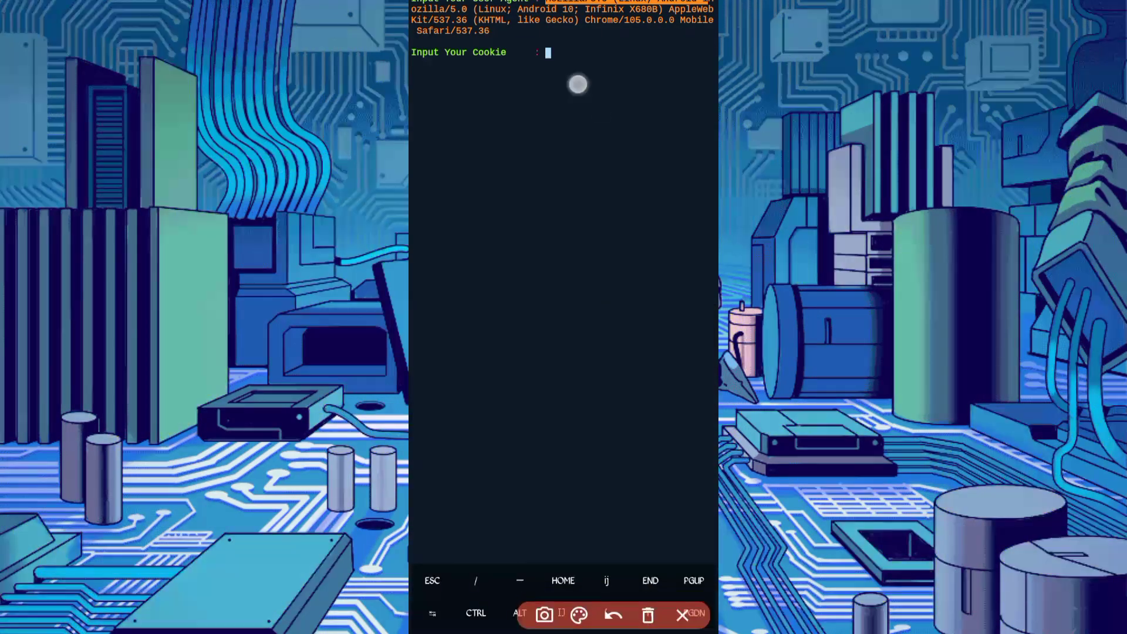
{"action": "left_click_drag", "start_coordinate": [666, 230], "coordinate": [573, 73]}
{"action": "left_click", "coordinate": [647, 615]}
{"action": "left_click", "coordinate": [683, 615]}
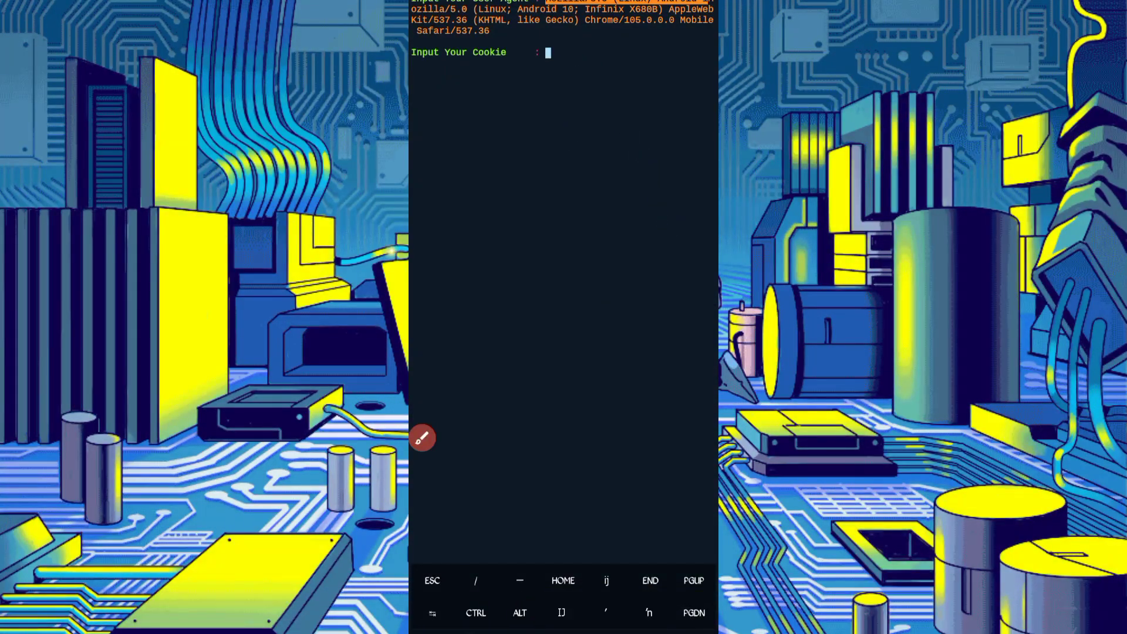
- Copy the faucet request's Cookie value from its overview in HttpCanary
{"action": "key", "text": "alt+Tab"}
{"action": "left_click", "coordinate": [449, 308]}
{"action": "left_click", "coordinate": [460, 60]}
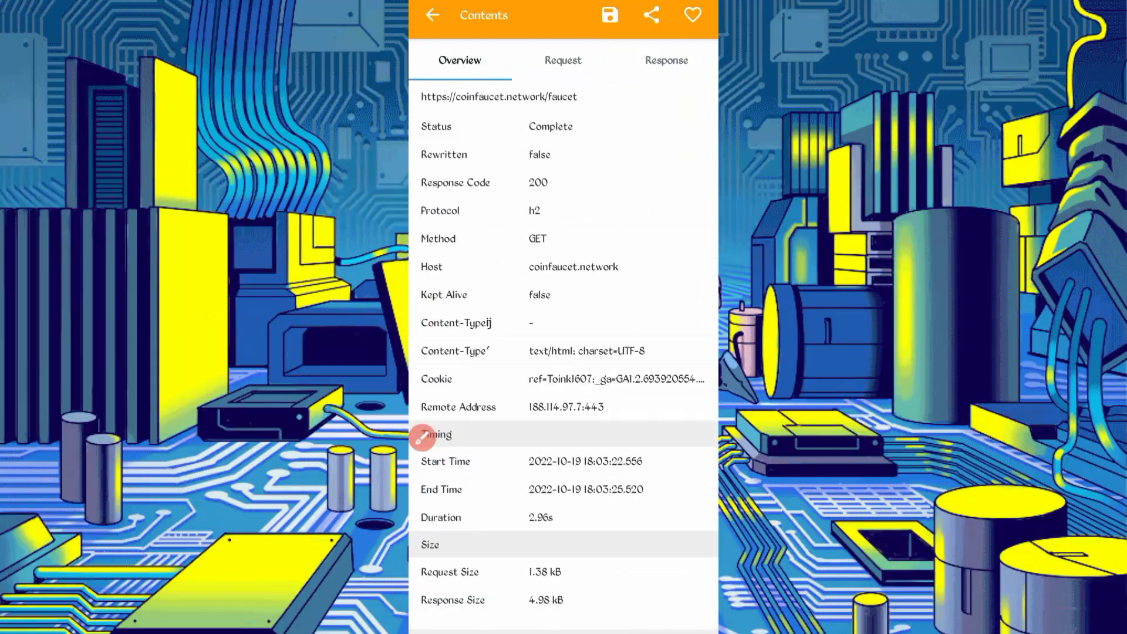
{"action": "mouse_move", "coordinate": [476, 342]}
{"action": "left_mouse_down"}
{"action": "mouse_move", "coordinate": [445, 374]}
{"action": "mouse_move", "coordinate": [503, 392]}
{"action": "left_mouse_up"}
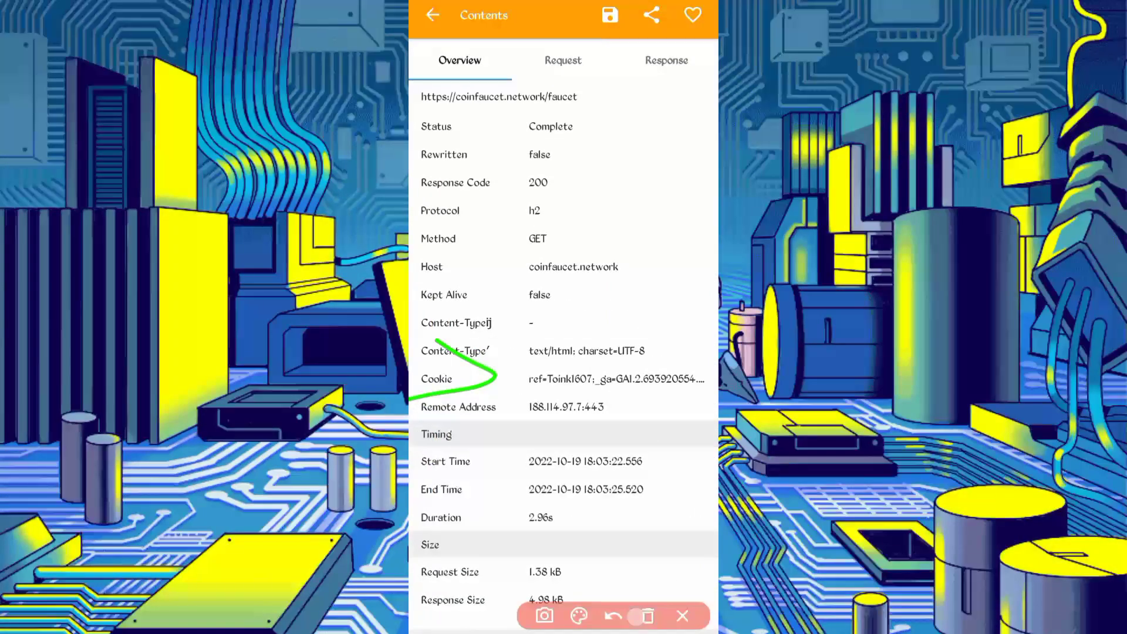
{"action": "left_click", "coordinate": [683, 615]}
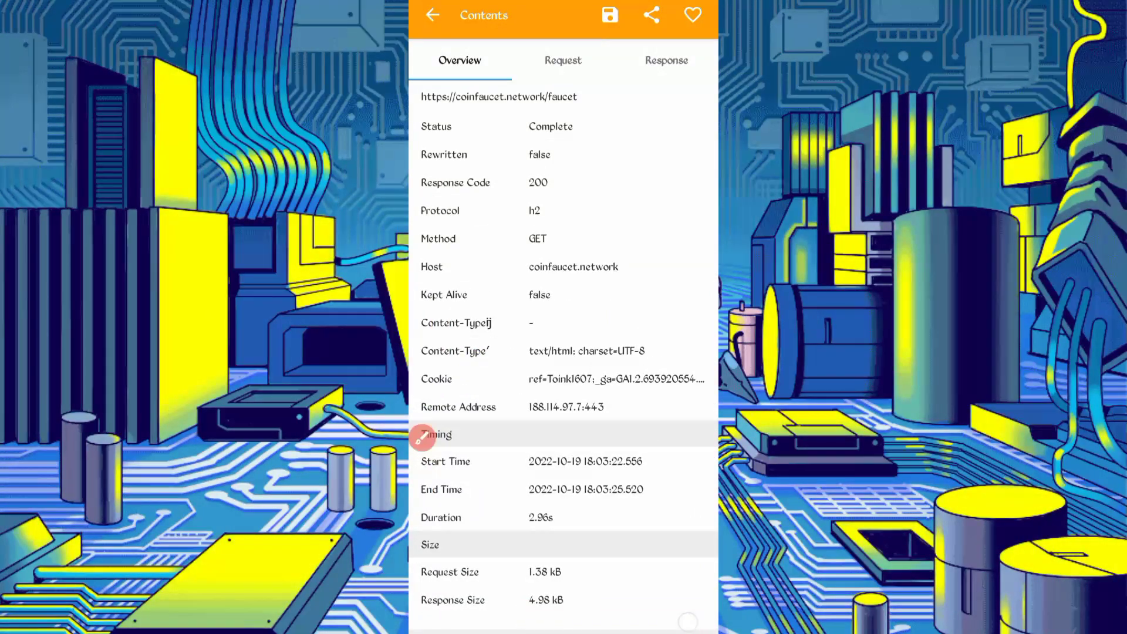
{"action": "left_click", "coordinate": [515, 379]}
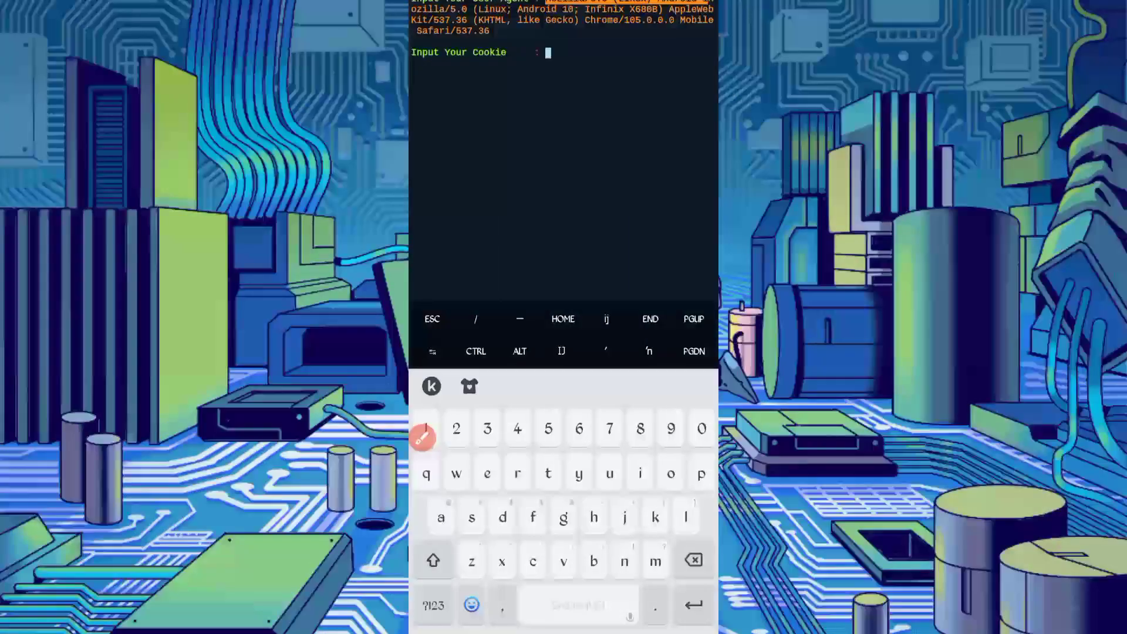
- Paste and submit the cookie in Termux, then return to HttpCanary's request list
{"action": "left_click", "coordinate": [524, 167]}
{"action": "left_click", "coordinate": [520, 133]}
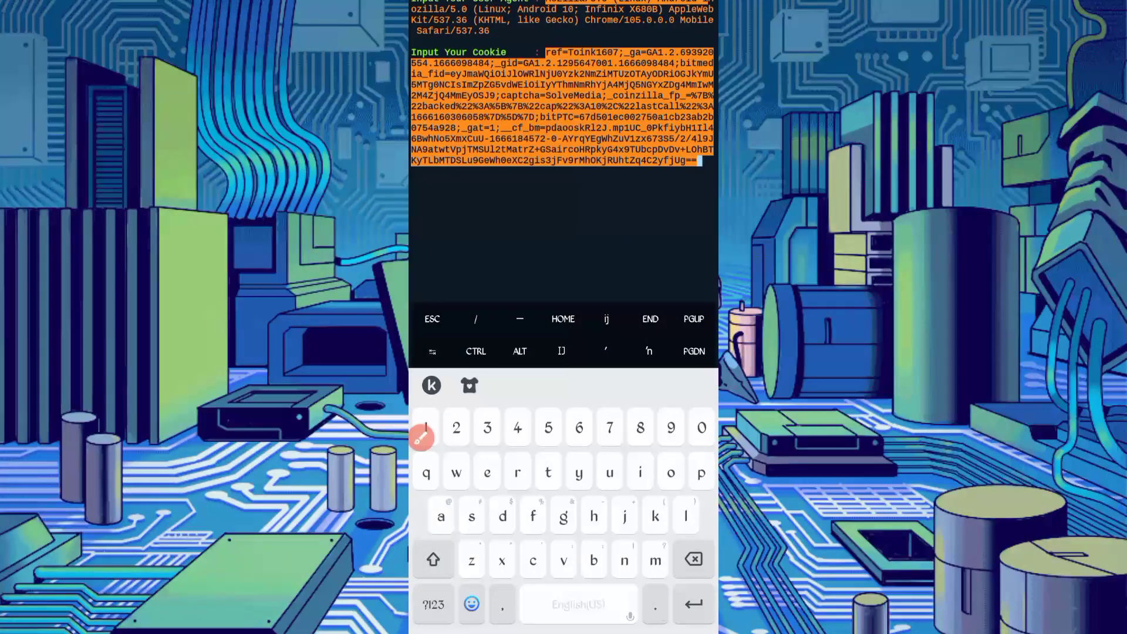
{"action": "left_click", "coordinate": [693, 604]}
{"action": "key", "text": "alt+Tab"}
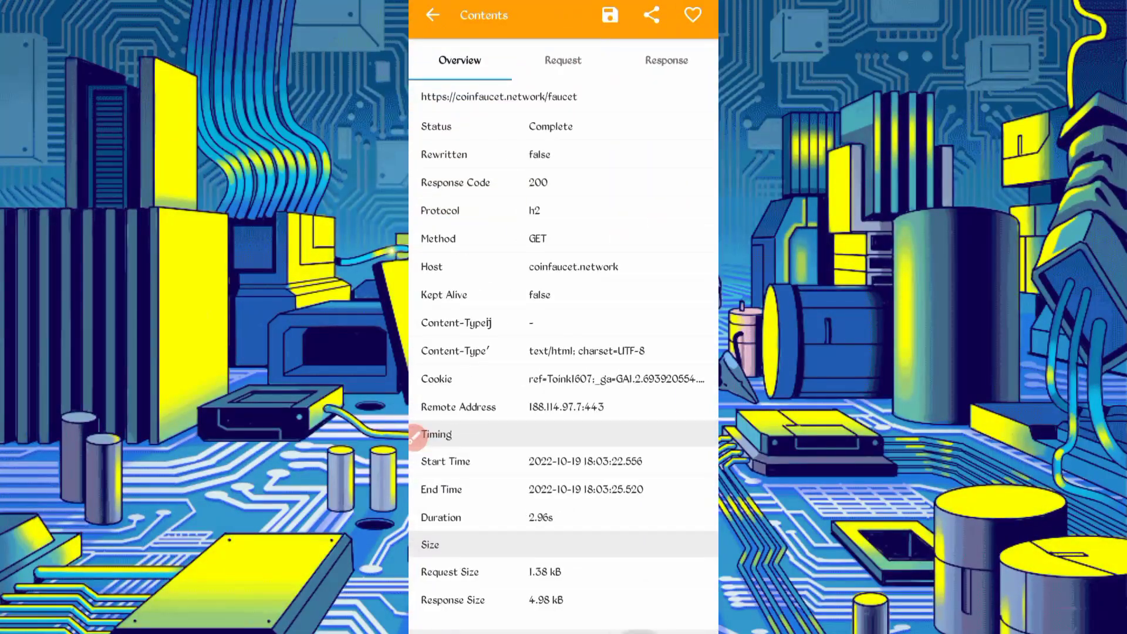
{"action": "key", "text": "Escape"}
{"action": "scroll", "coordinate": [564, 335], "scroll_direction": "up", "scroll_amount": 1}
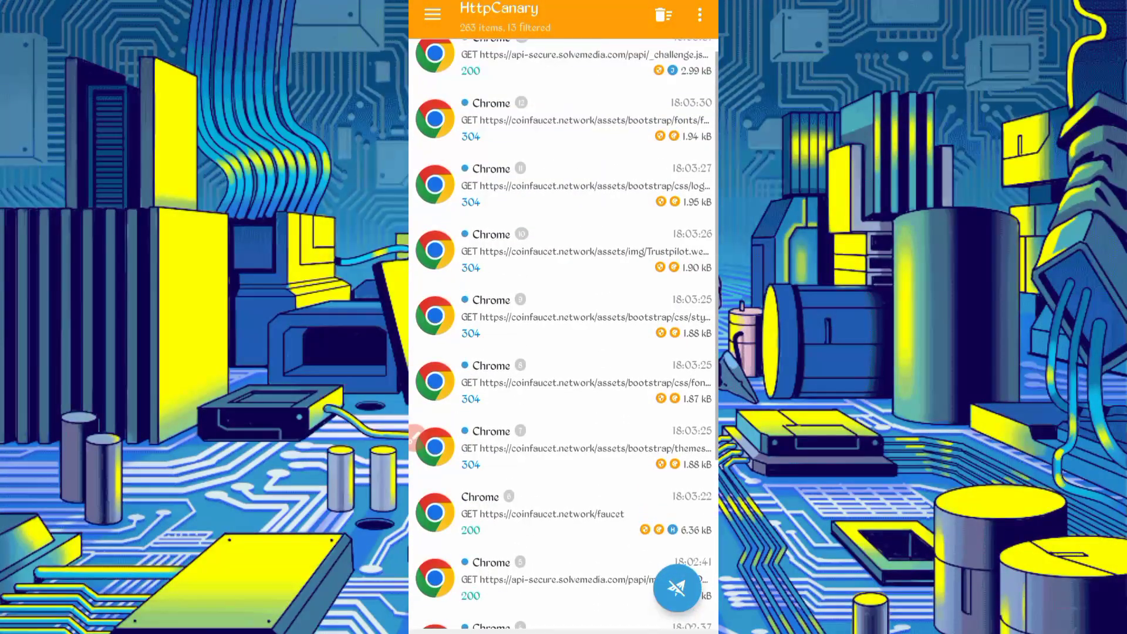
{"action": "scroll", "coordinate": [564, 334], "scroll_direction": "up", "scroll_amount": 1}
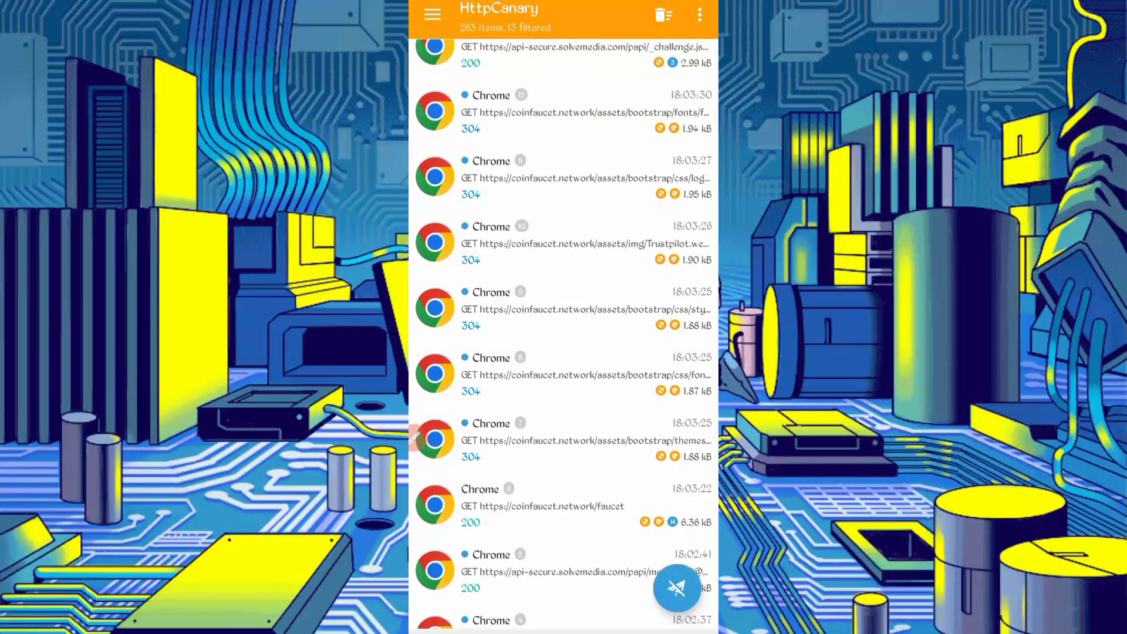
{"action": "scroll", "coordinate": [564, 335], "scroll_direction": "up", "scroll_amount": 1}
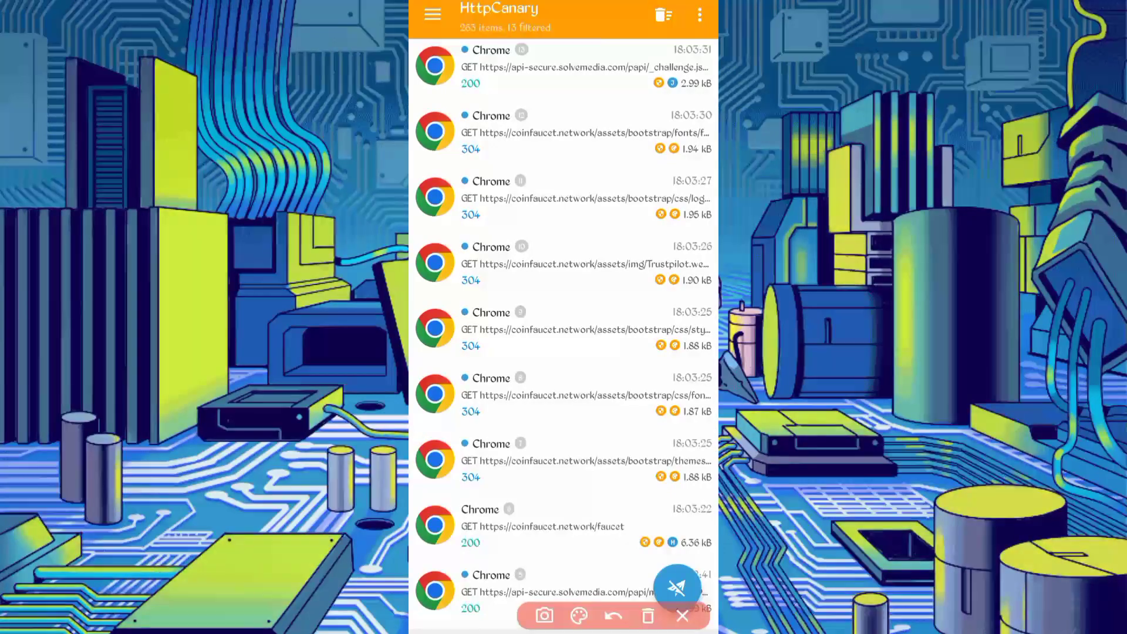
- Copy the newest solvemedia challenge URL and enter it at the Termux bot's prompt
{"action": "left_click_drag", "start_coordinate": [516, 55], "coordinate": [521, 84]}
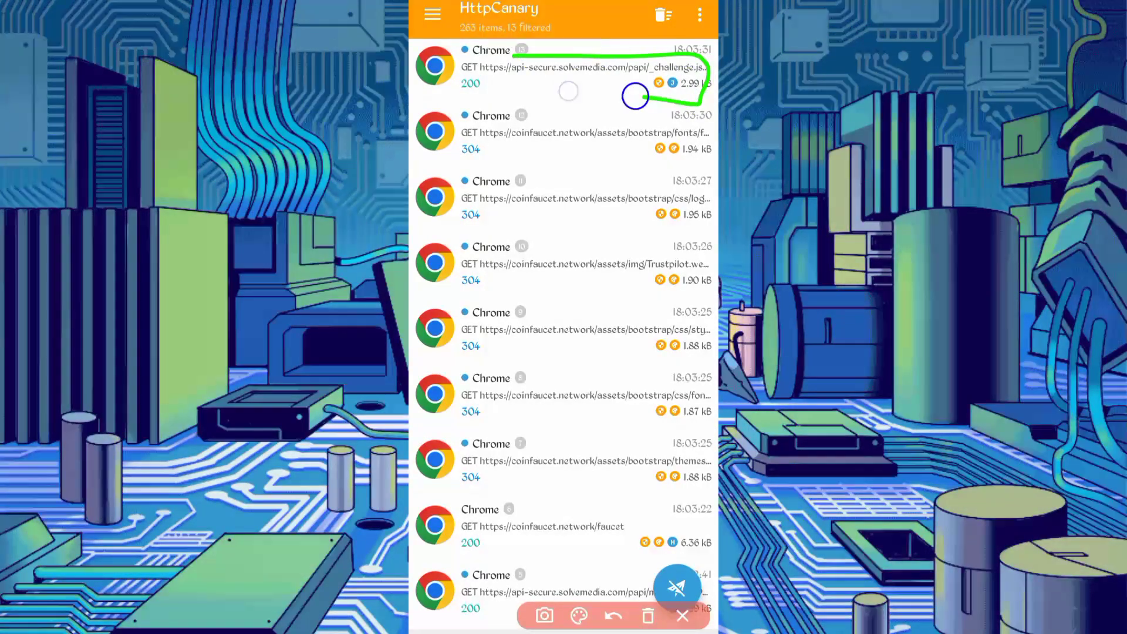
{"action": "left_click", "coordinate": [647, 615]}
{"action": "left_click", "coordinate": [683, 616]}
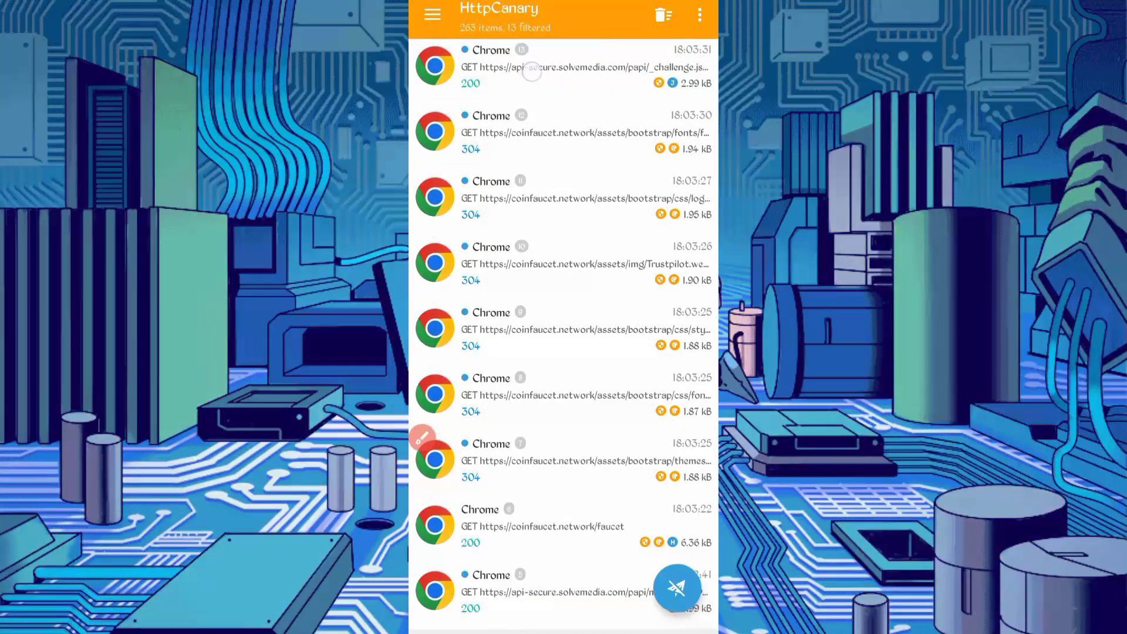
{"action": "left_click", "coordinate": [565, 67]}
{"action": "left_click", "coordinate": [561, 103]}
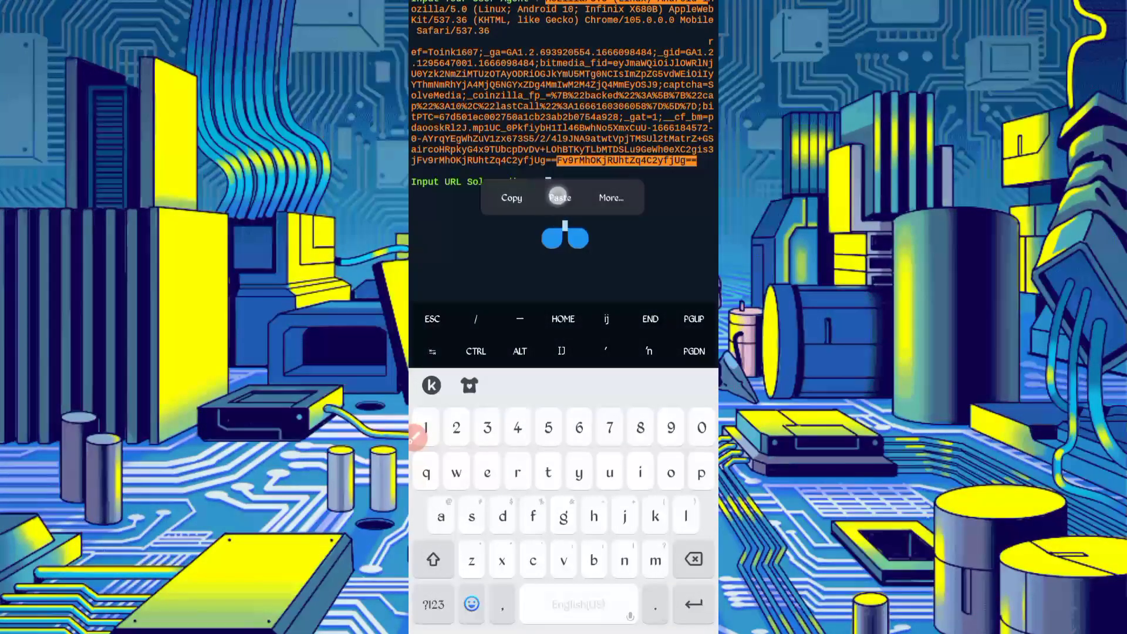
{"action": "left_click", "coordinate": [558, 194]}
{"action": "key", "text": "Return"}
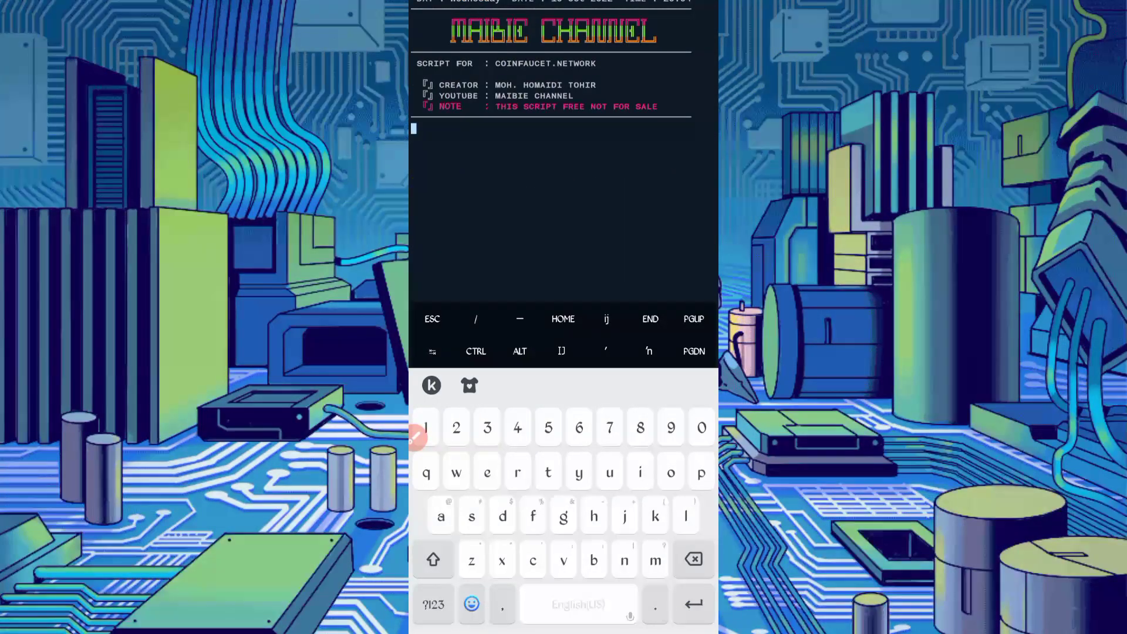
- Scroll the Termux output as the bot logs in, claims 4 satoshi and starts its countdown
{"action": "left_click", "coordinate": [421, 438]}
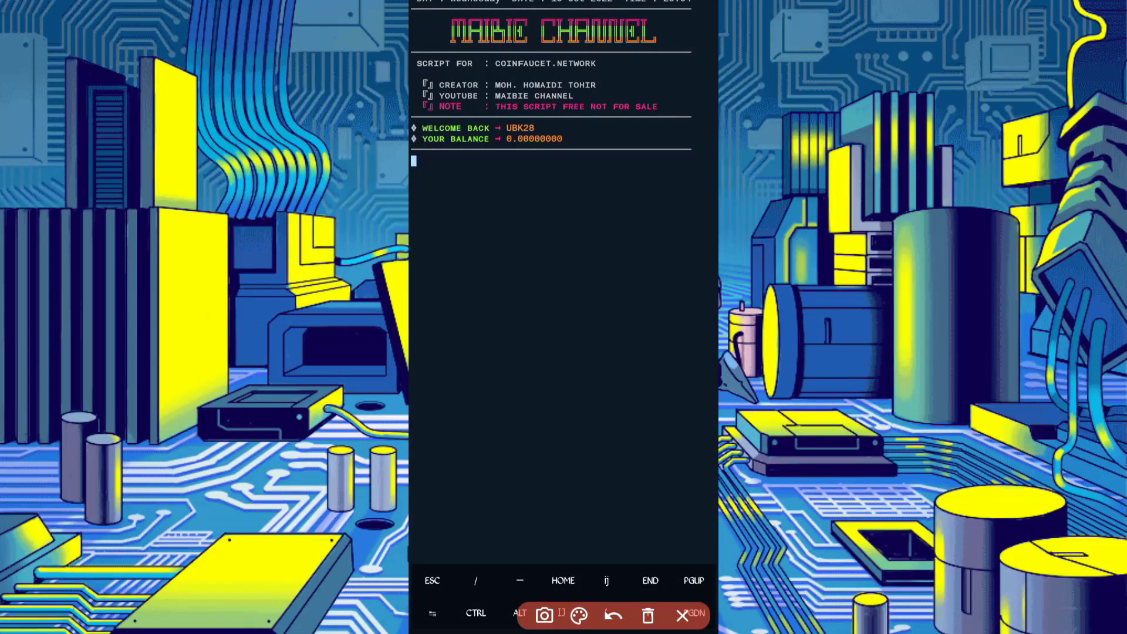
{"action": "mouse_move", "coordinate": [411, 106]}
{"action": "left_mouse_down"}
{"action": "mouse_move", "coordinate": [602, 132]}
{"action": "mouse_move", "coordinate": [470, 157]}
{"action": "mouse_move", "coordinate": [427, 91]}
{"action": "left_mouse_up"}
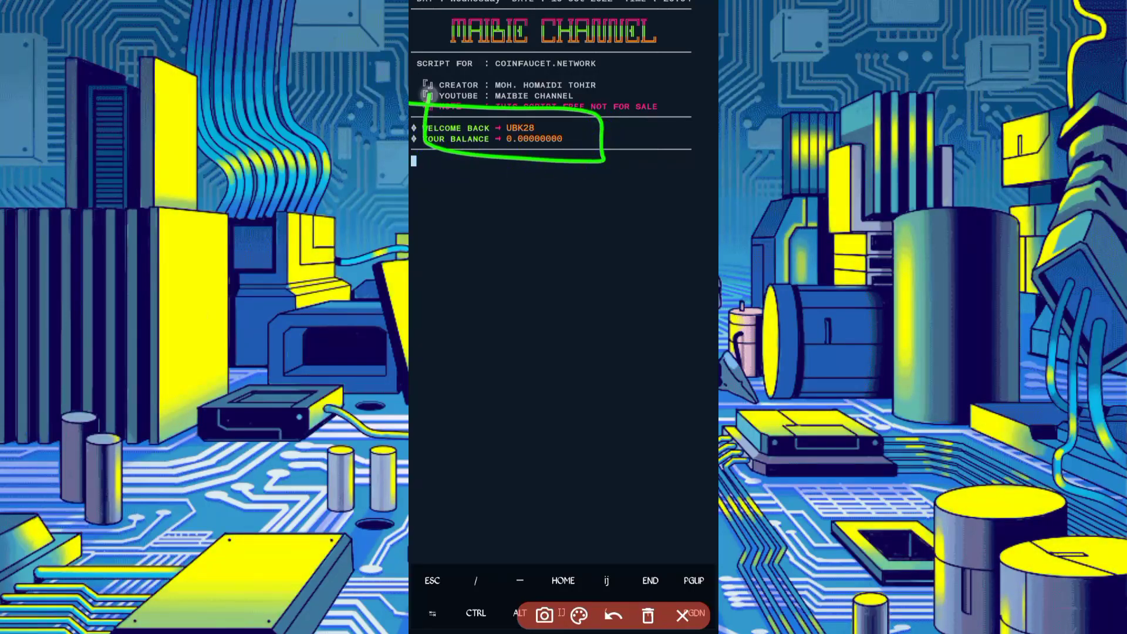
{"action": "left_click", "coordinate": [647, 615]}
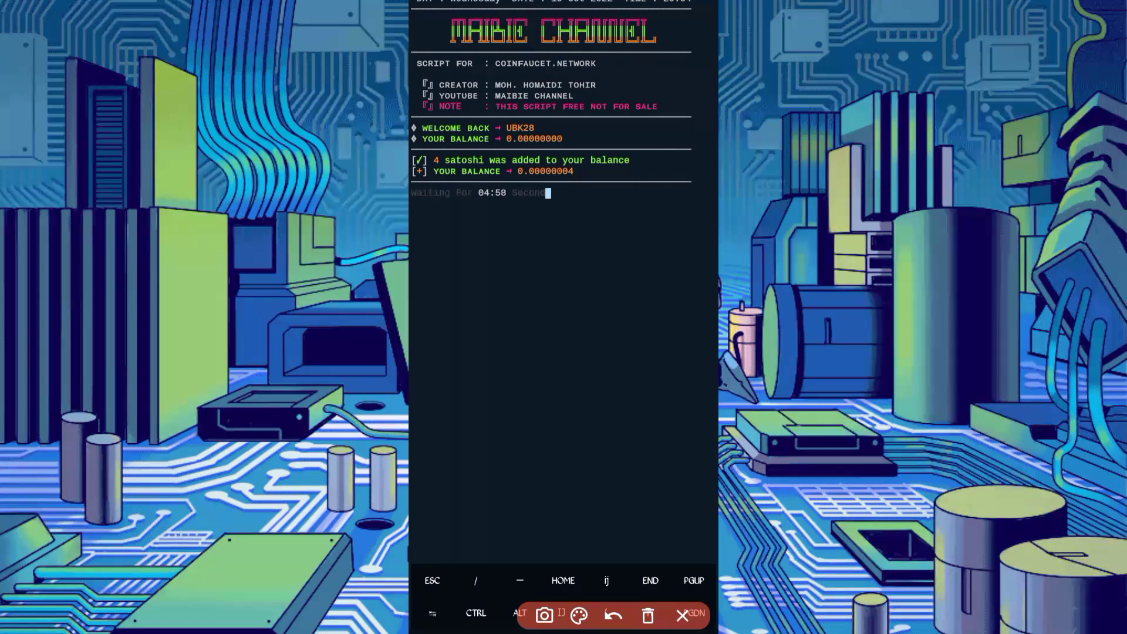
{"action": "left_click_drag", "start_coordinate": [655, 188], "coordinate": [433, 190]}
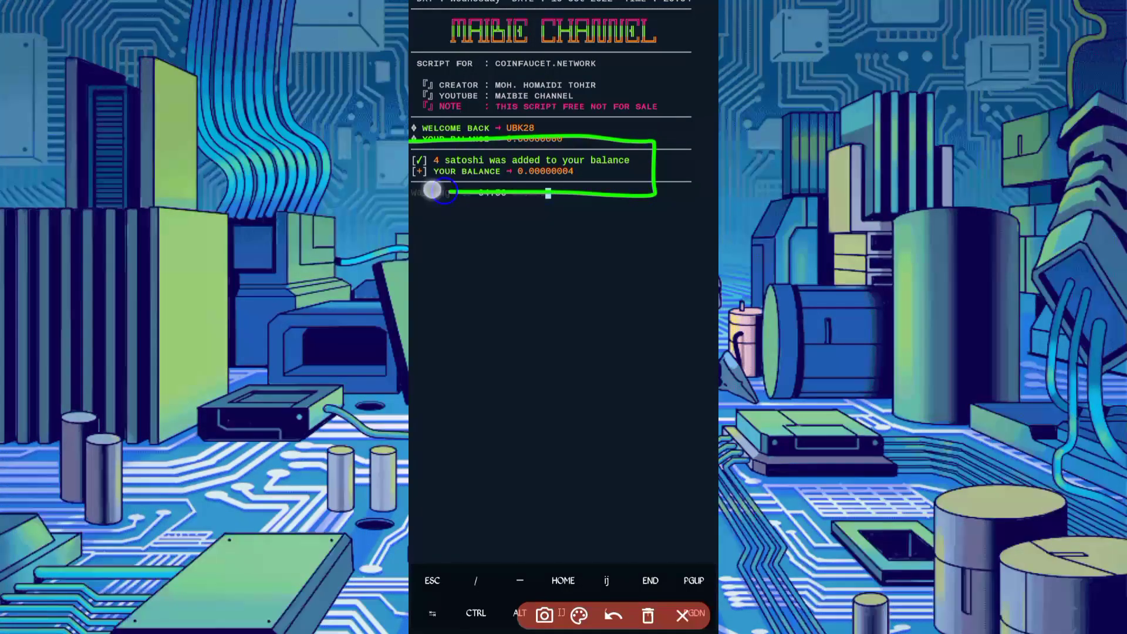
{"action": "left_click", "coordinate": [647, 615]}
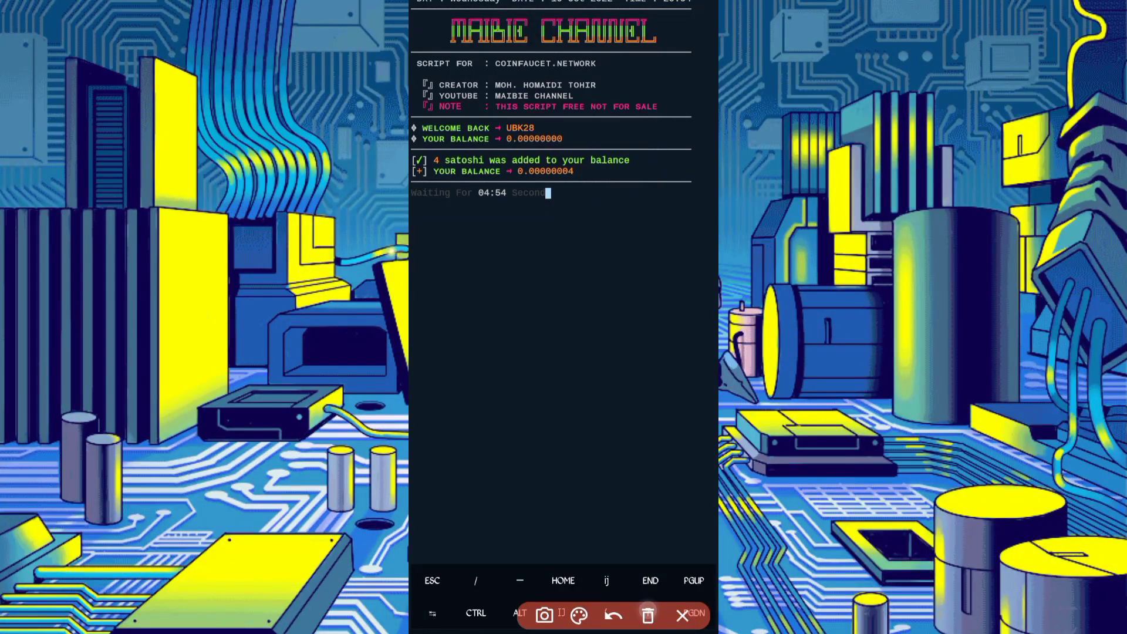
{"action": "left_click_drag", "start_coordinate": [604, 148], "coordinate": [537, 199]}
{"action": "left_click", "coordinate": [647, 614]}
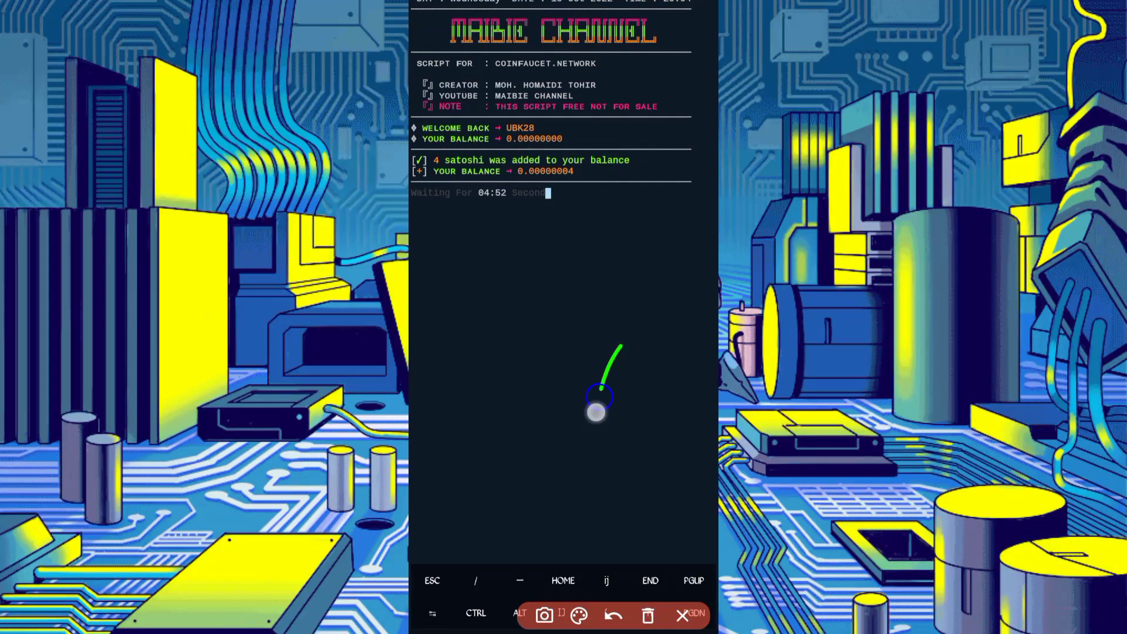
{"action": "left_click_drag", "start_coordinate": [595, 412], "coordinate": [483, 189]}
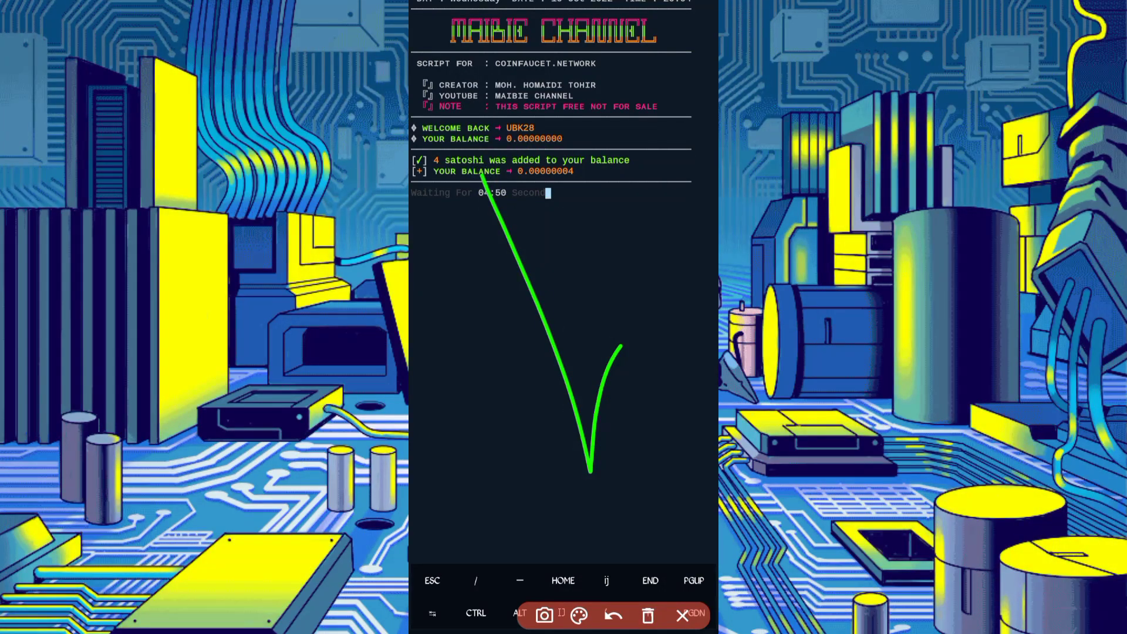